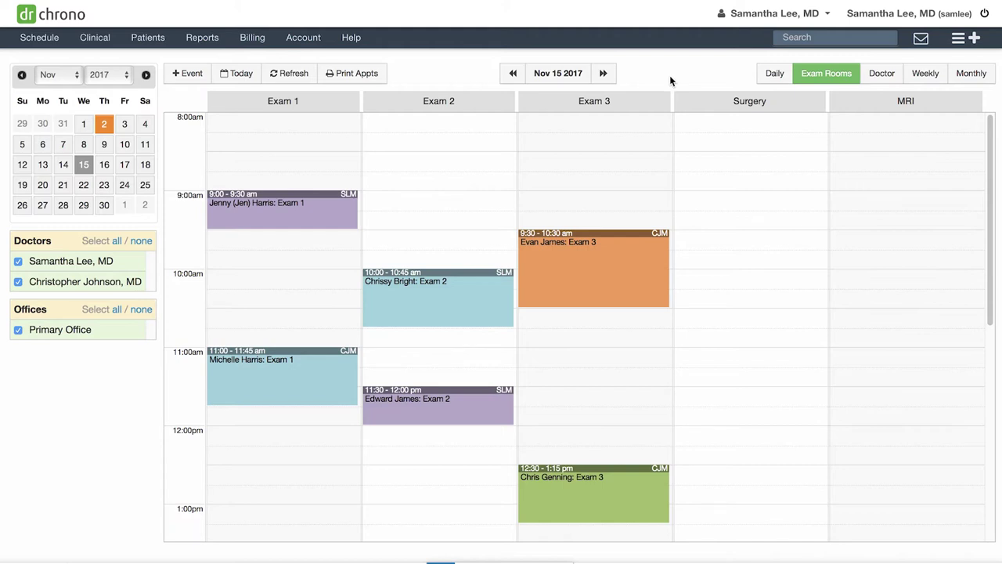
Open the Schedule menu from the Exam Rooms calendar.
click(41, 38)
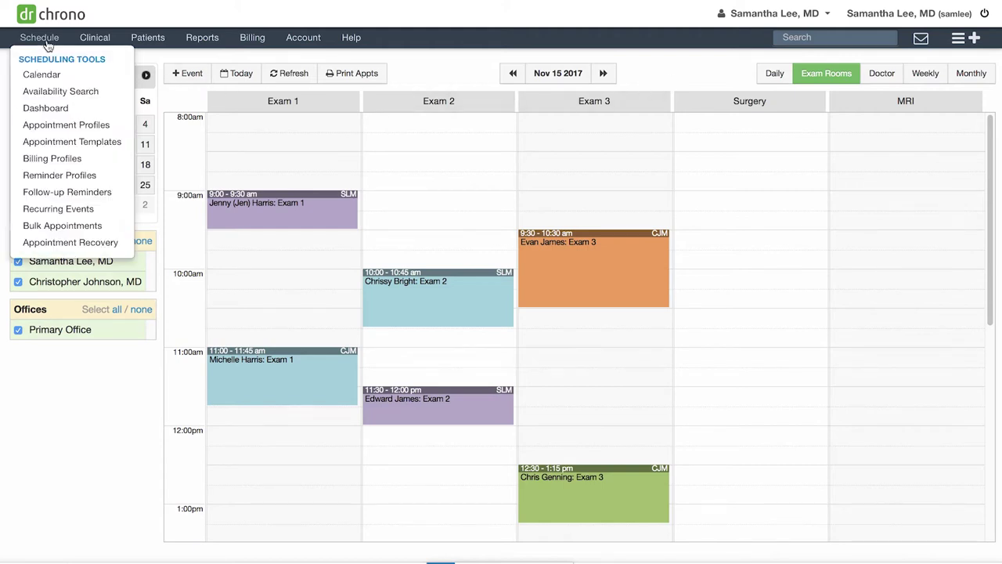
On the Reminder Profiles page, add three new reminder rows.
click(114, 177)
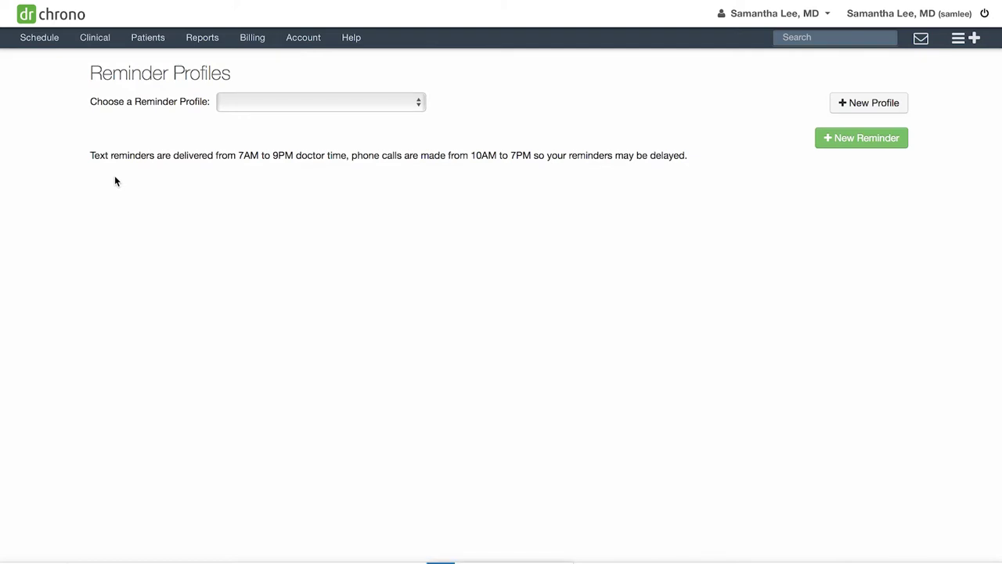
click(849, 141)
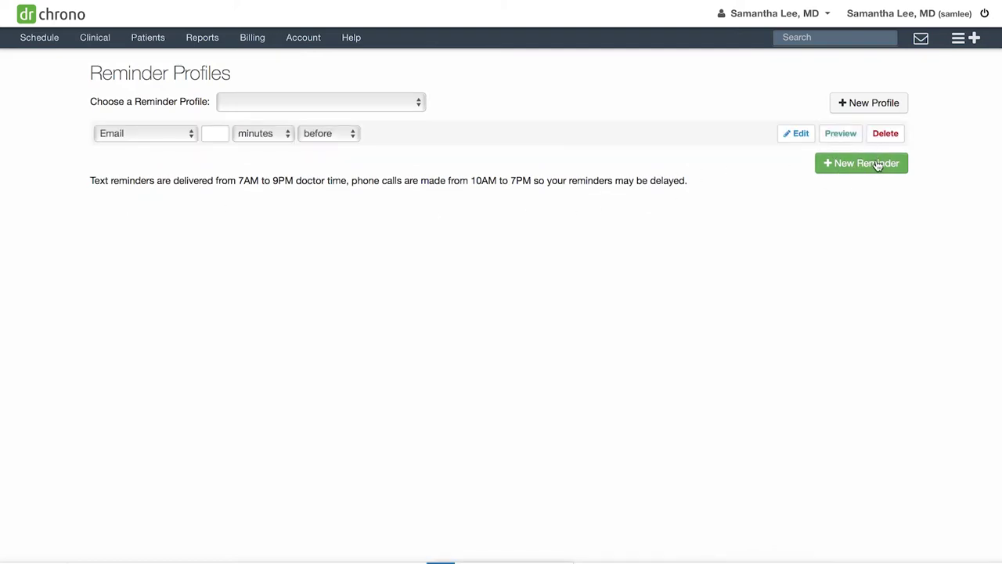
click(878, 164)
click(889, 190)
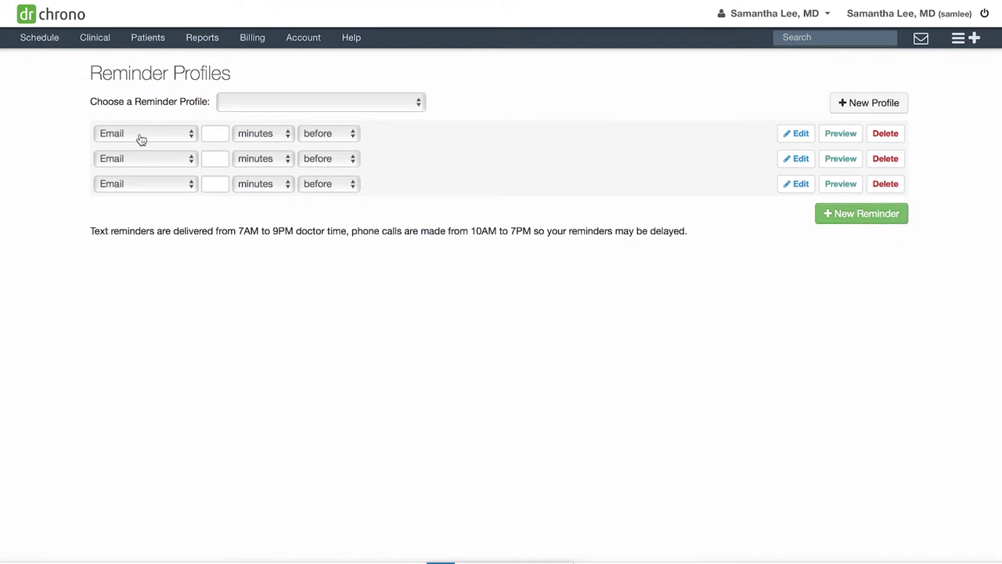
Set the first reminder, Email, to go 1 week before.
click(215, 133)
text(1)
click(263, 136)
click(271, 184)
Make the second reminder an Auto Phone Call sent 1 day before.
click(148, 158)
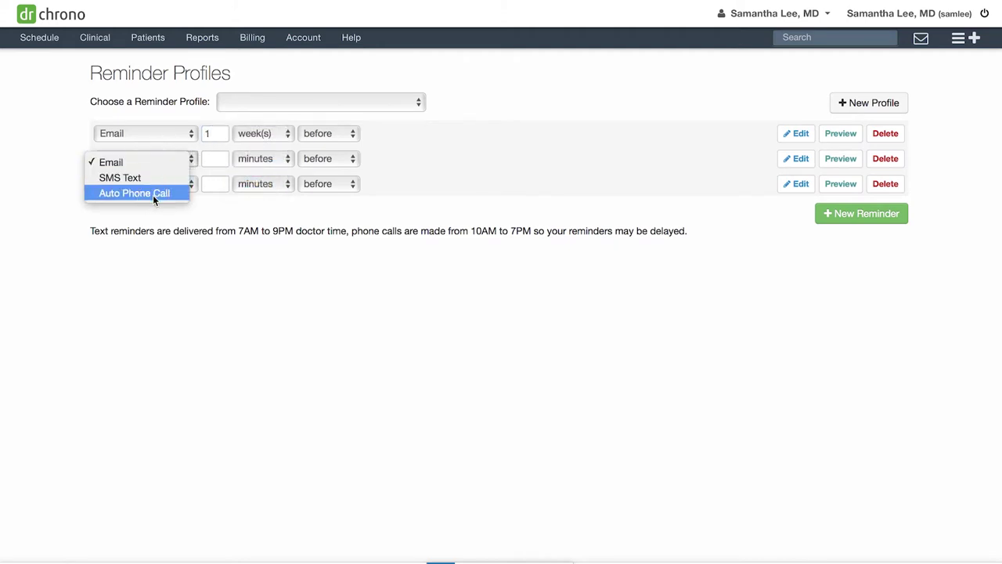
click(153, 193)
click(209, 160)
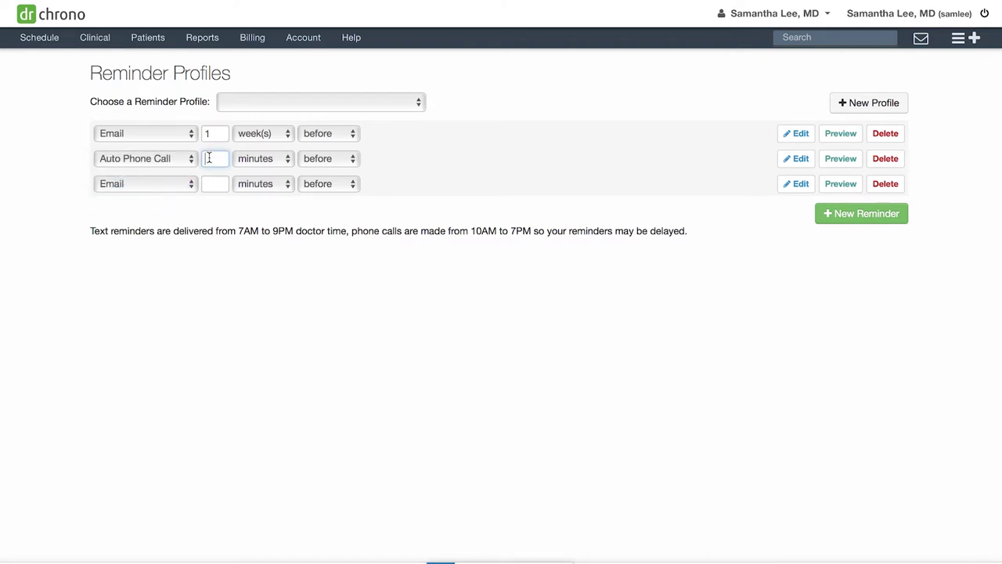
text(1)
click(251, 160)
click(261, 193)
Make the third reminder an SMS Text sent 2 hours before.
click(149, 184)
click(120, 203)
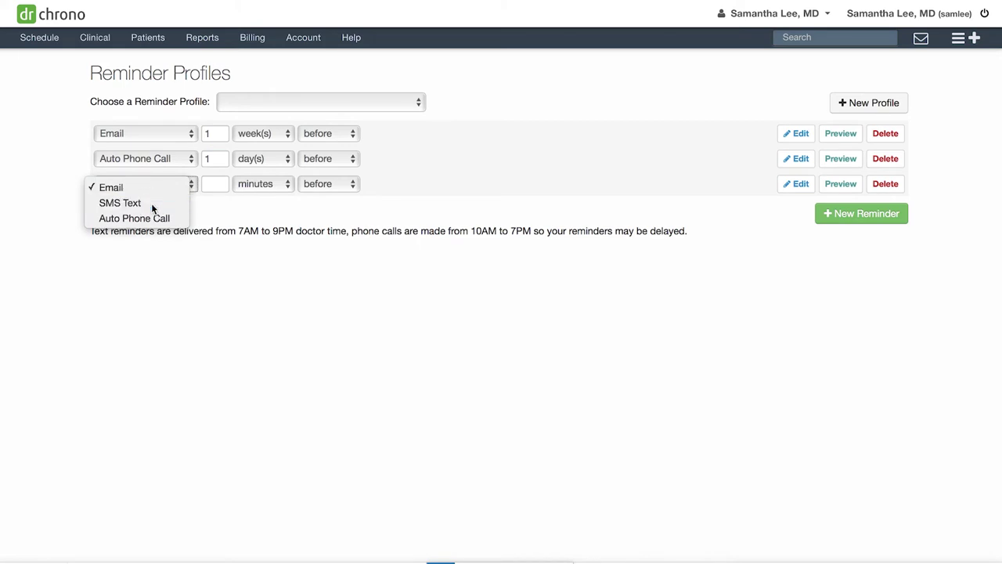
click(210, 183)
text(2)
click(265, 184)
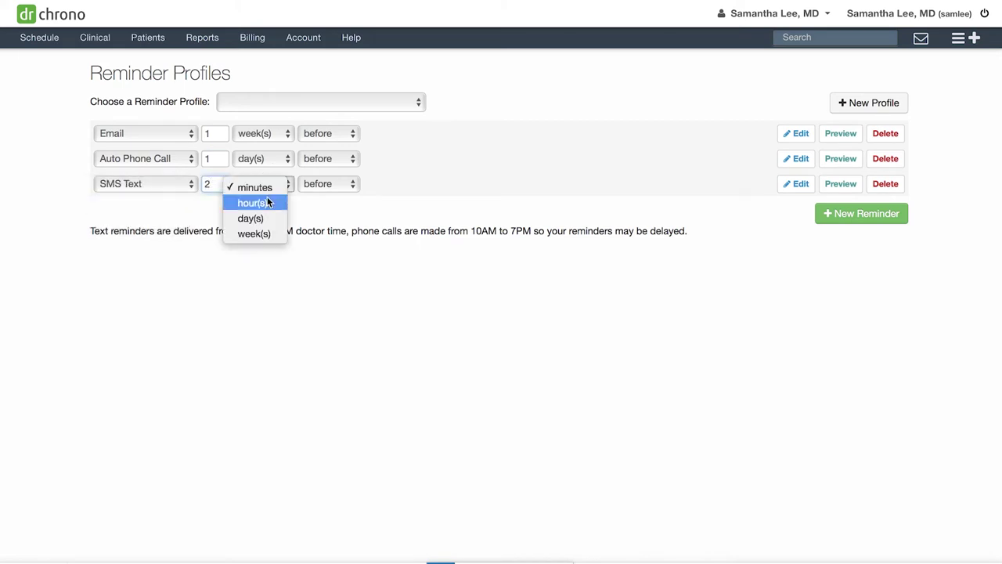
click(252, 204)
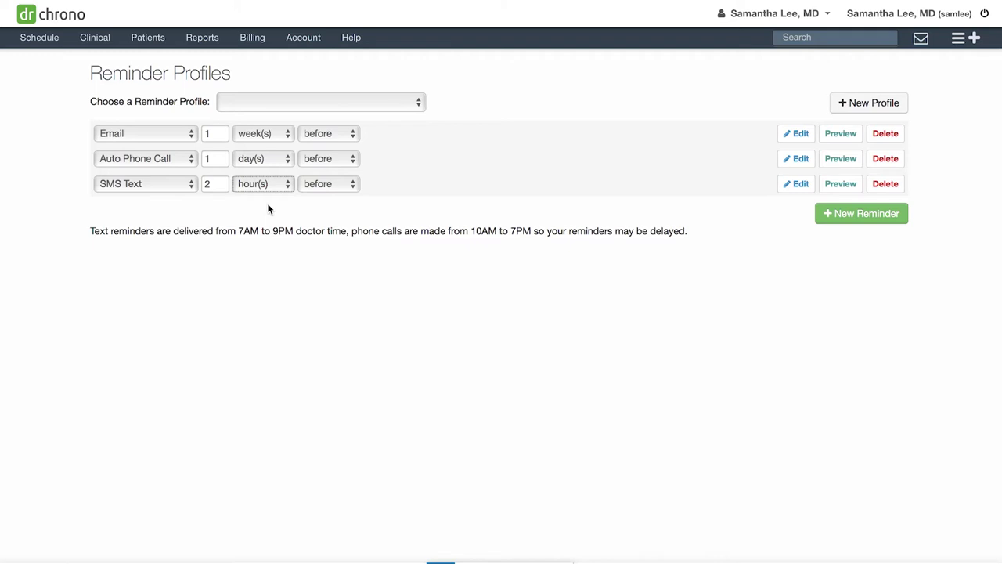
Preview the Email reminder, then give it the custom message 'Please arrive 10 minutes prior to your appointment to check in.'.
click(852, 138)
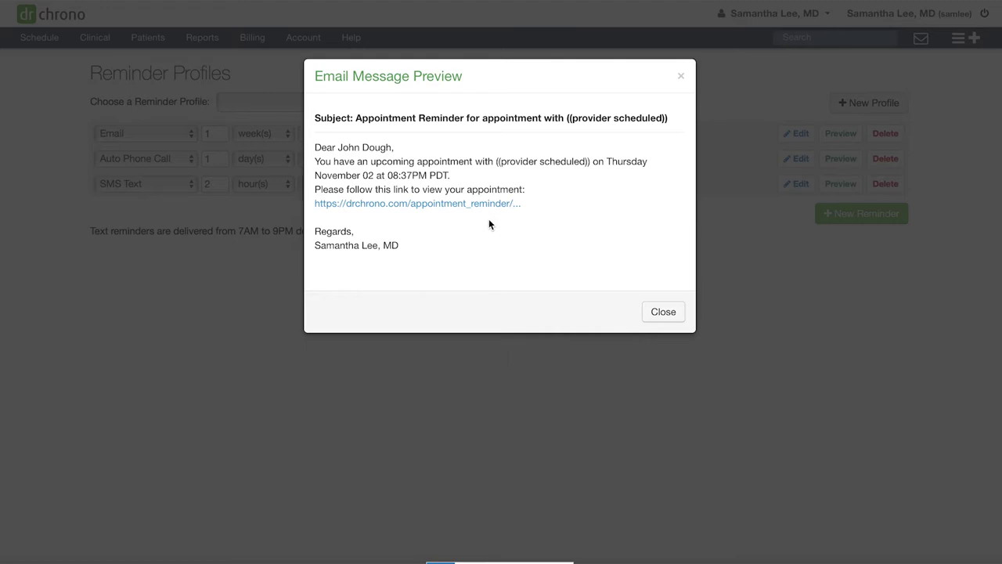
click(663, 316)
click(796, 135)
click(432, 161)
text(Please arri)
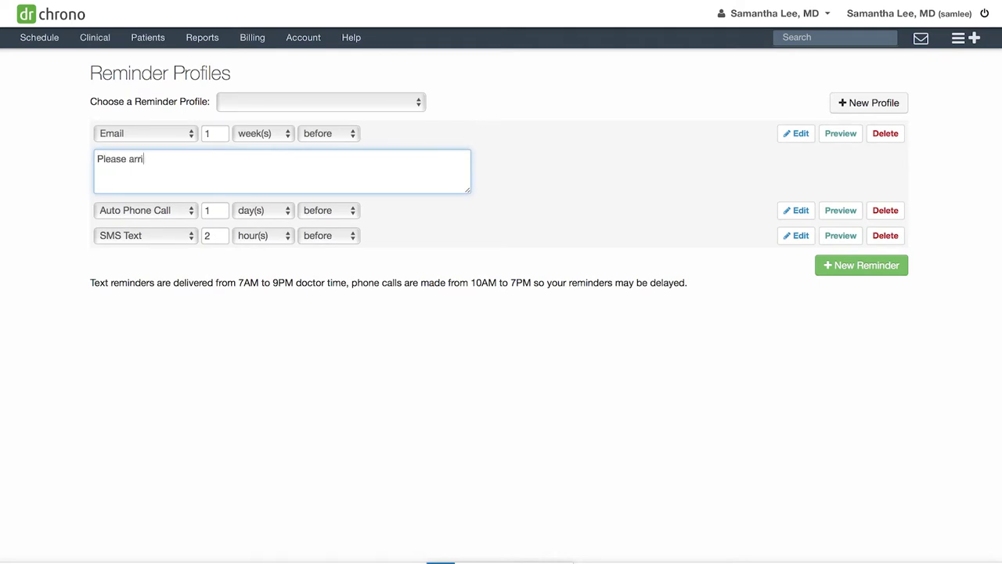
text(ve 10 minutes prior to your appoin)
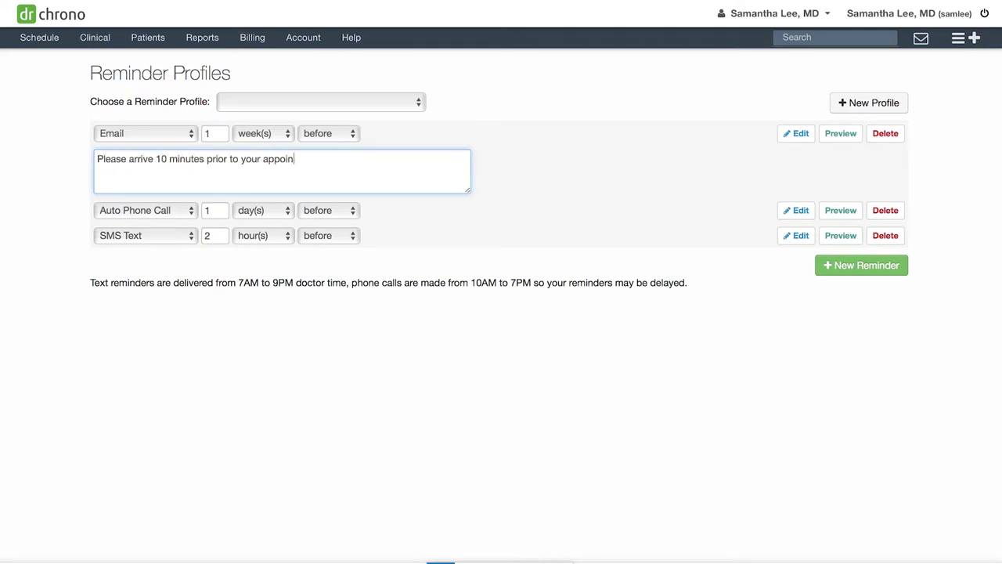
text(tment to check in.)
Preview the SMS Text reminder and open its custom message box.
click(838, 239)
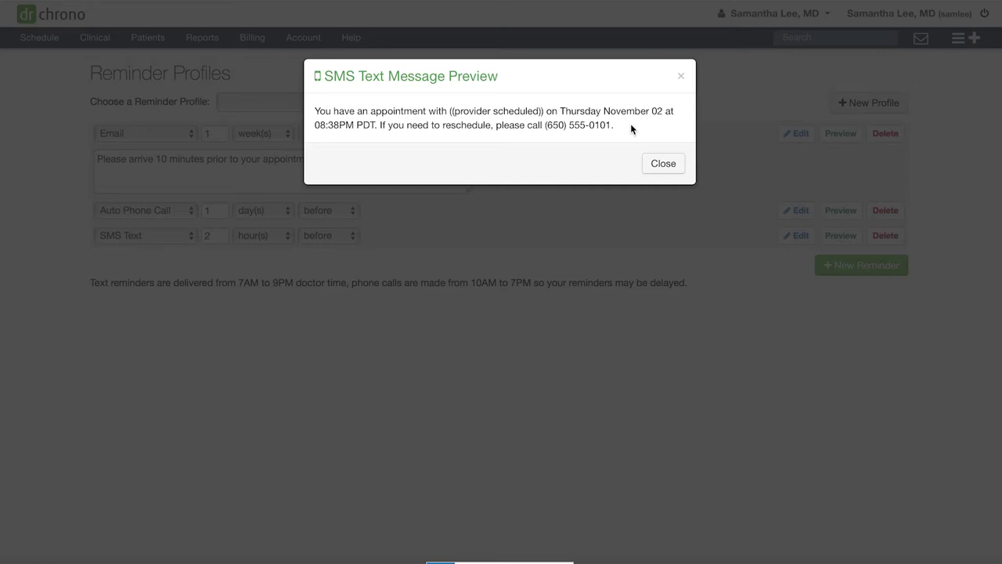
click(680, 76)
click(796, 235)
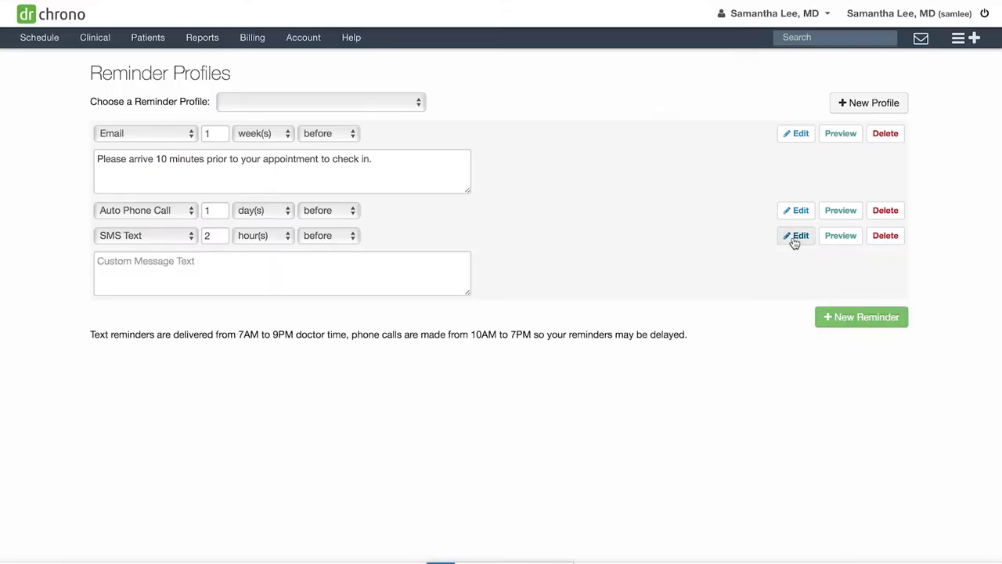
click(393, 267)
Copy the Email's check-in message into the SMS reminder and preview the result.
drag(408, 161, 85, 160)
key(ctrl+c)
click(275, 277)
key(ctrl+v)
click(566, 291)
click(857, 240)
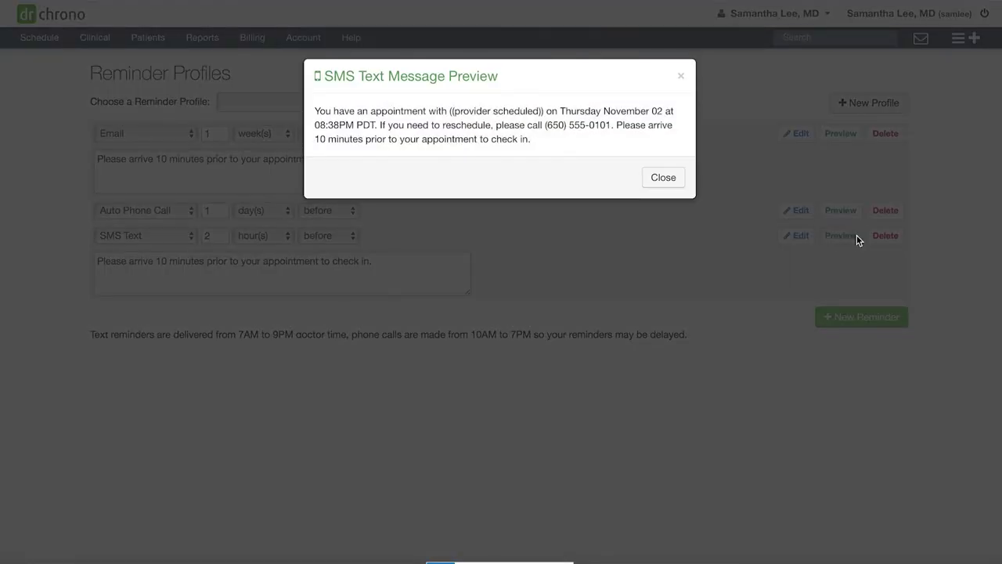
click(681, 75)
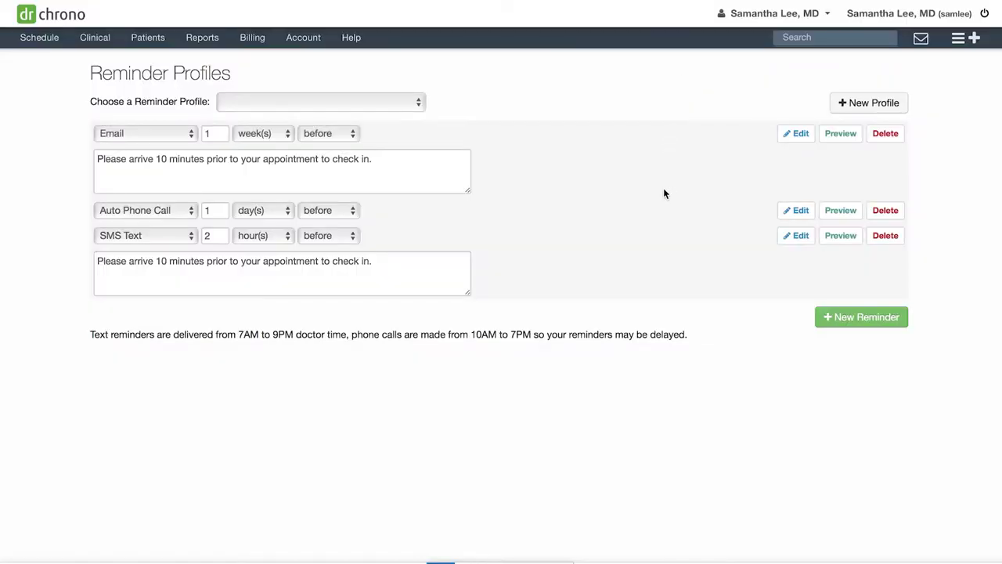
Save the three reminders as a new profile named 'New Patient Reminder'.
click(903, 106)
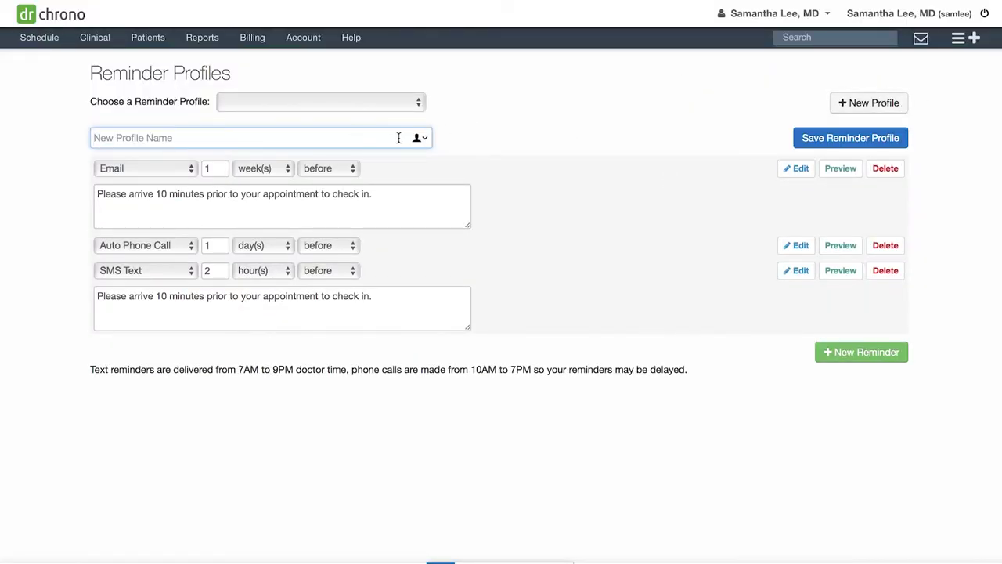
text(New Patient Reminder)
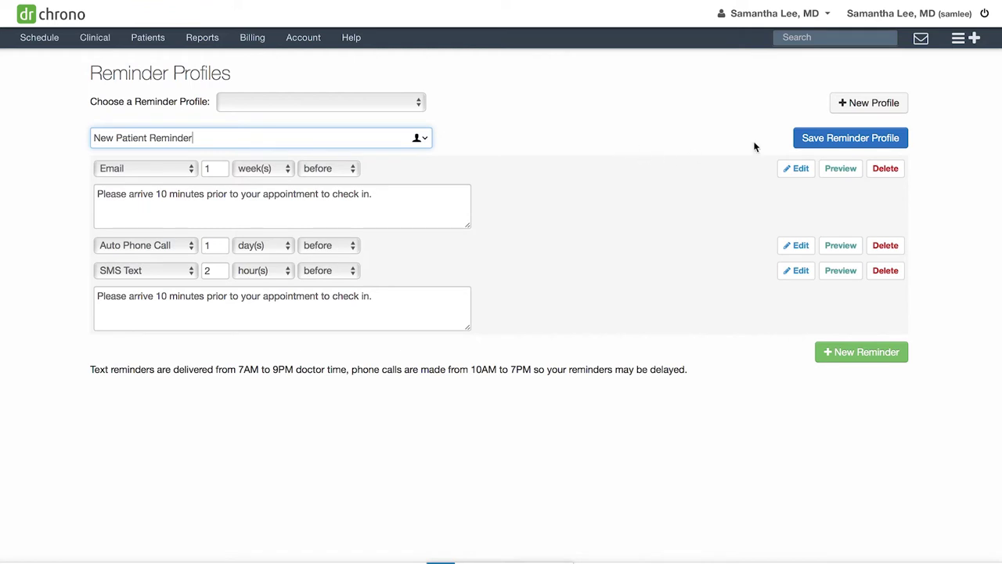
click(847, 139)
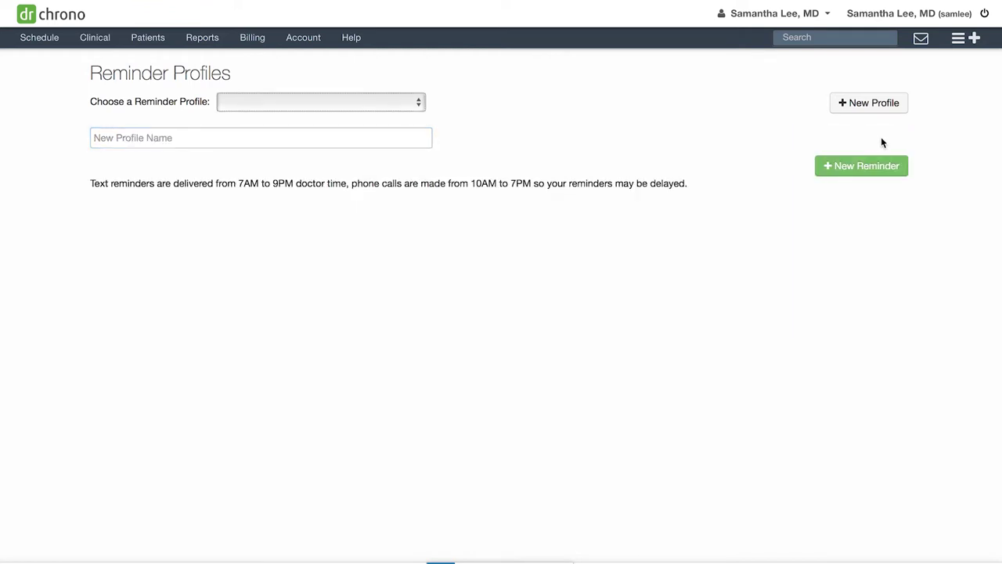
Load the [default] Standard Reminder profile, delete its SMS Text reminder and save it.
click(383, 102)
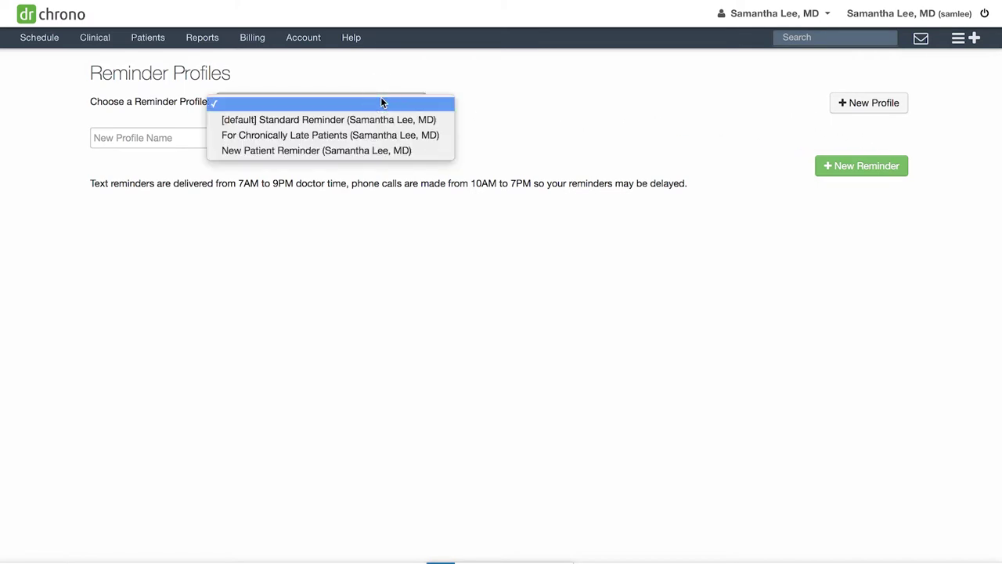
click(389, 119)
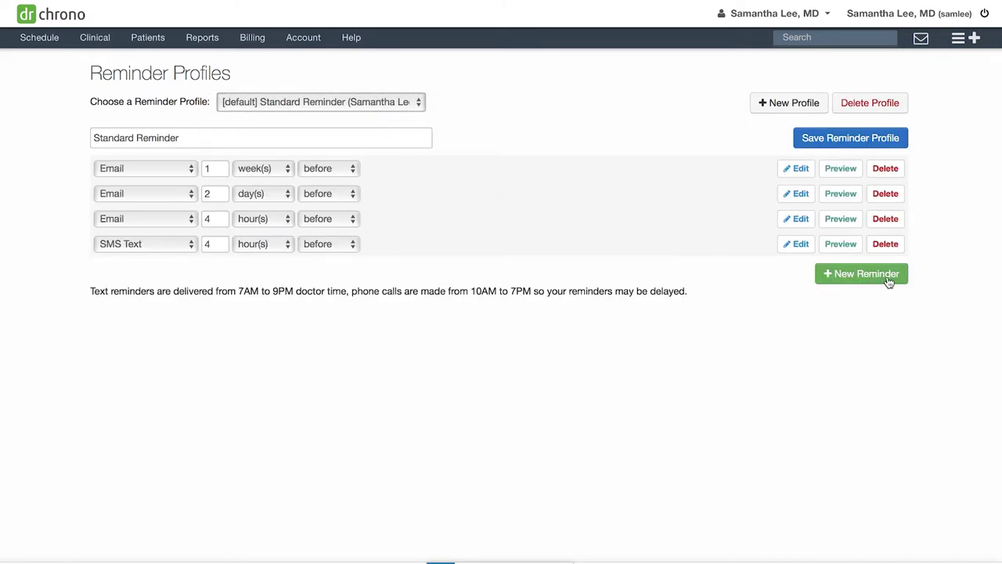
click(889, 247)
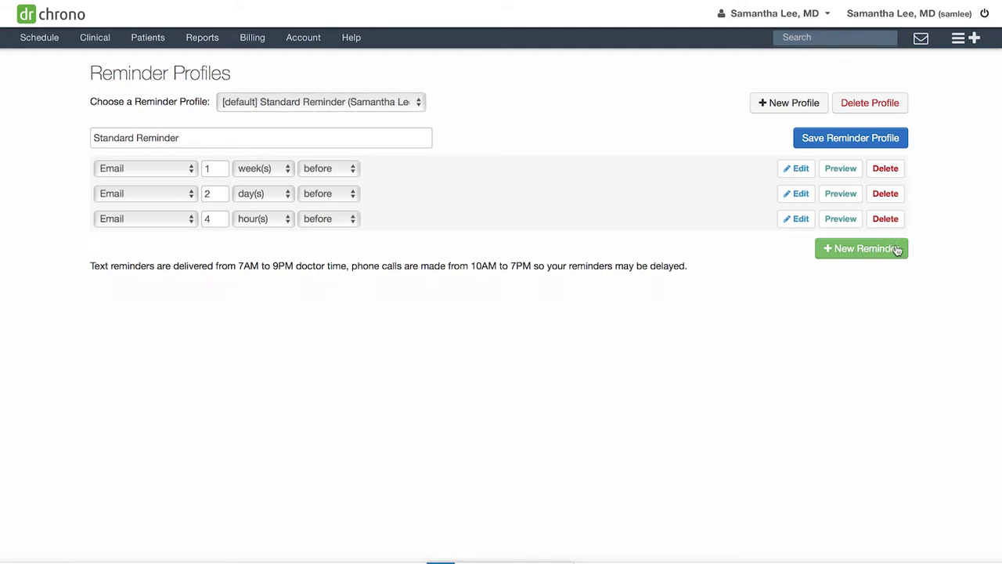
click(800, 170)
click(905, 143)
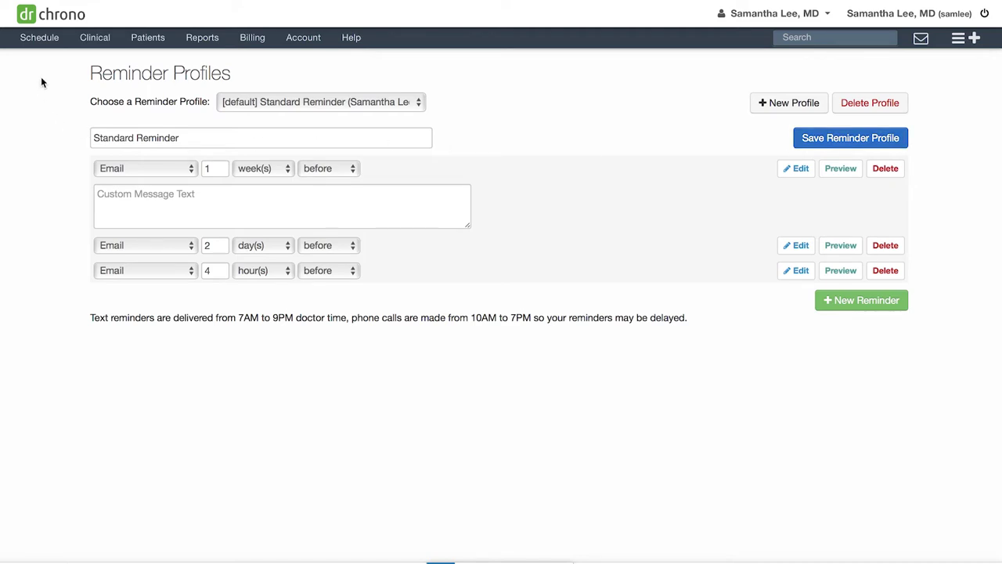
Open the 9:00 Exam 1 appointment from the calendar and save it with the Text Only reminder profile.
click(36, 41)
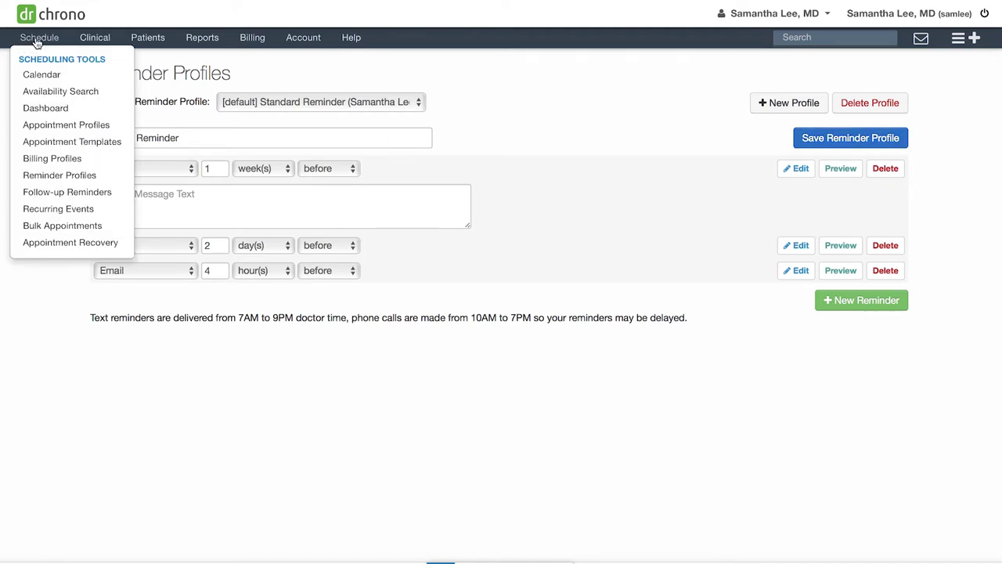
click(70, 76)
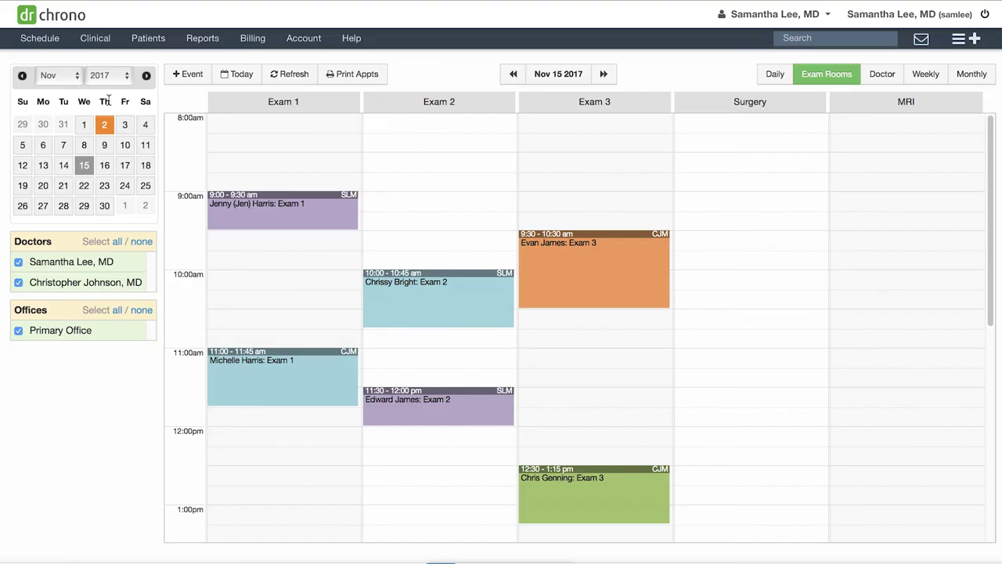
click(333, 204)
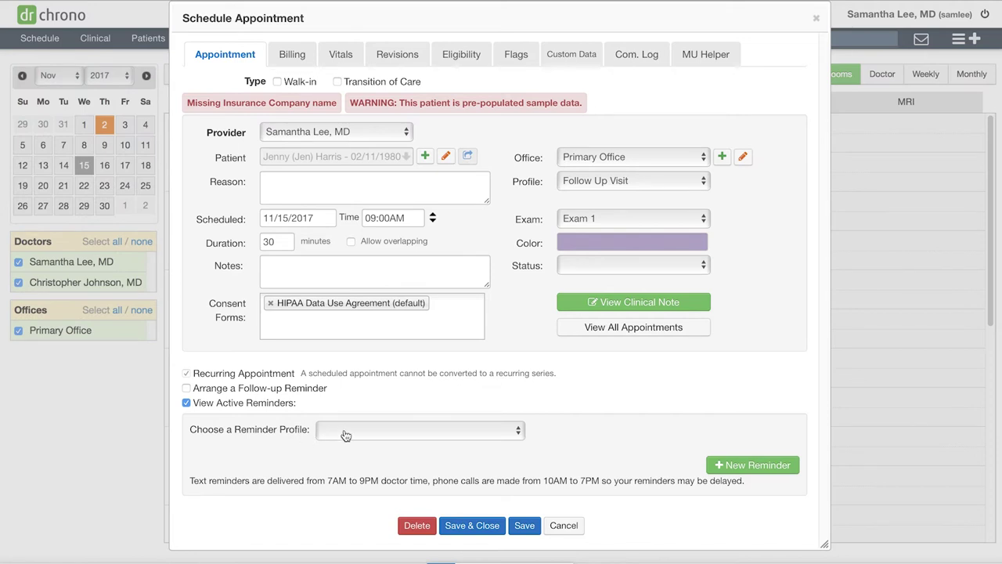
click(370, 432)
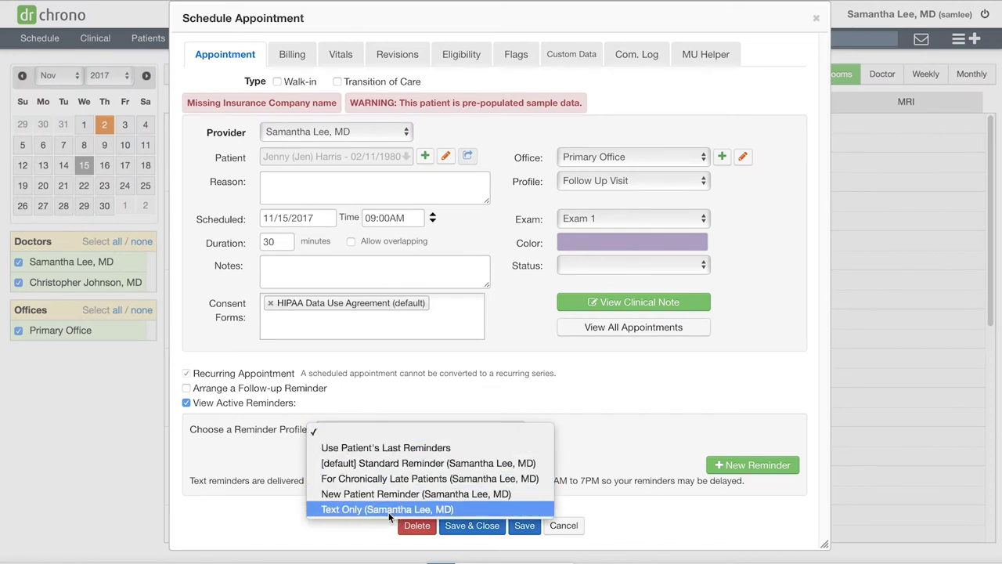
click(389, 511)
scroll(499, 501, down, 2)
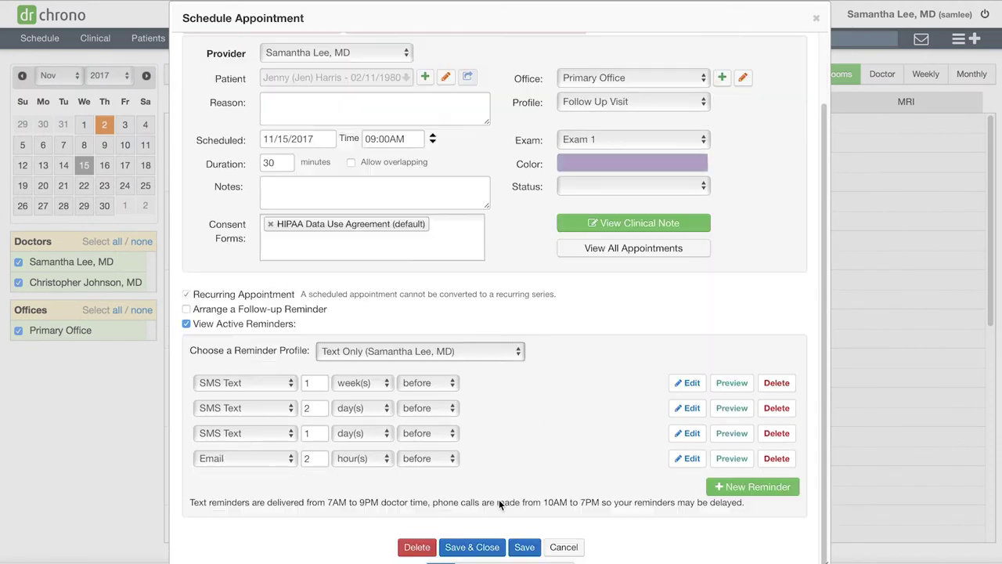
click(493, 551)
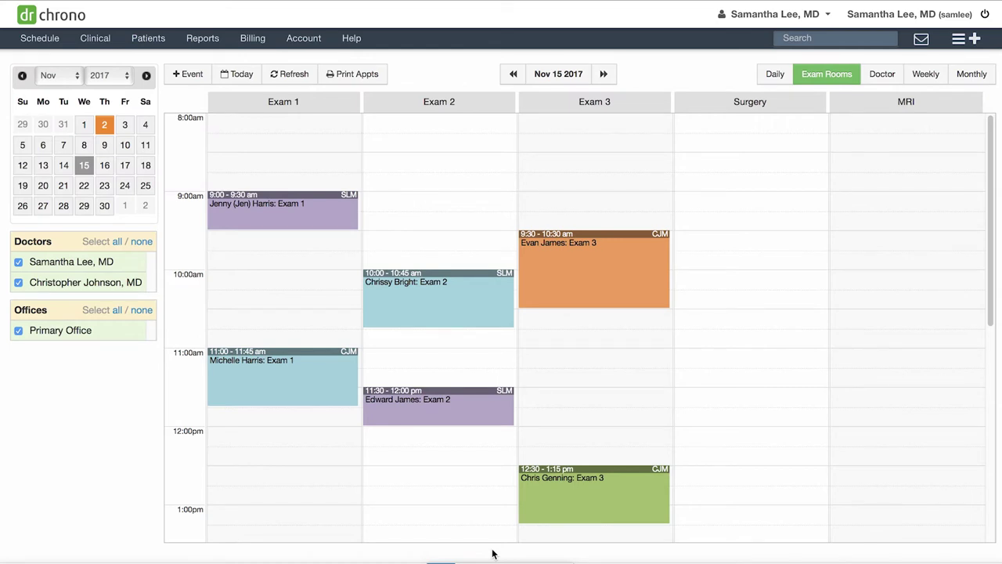
Under Account Settings > General, toggle Auto Appointment Reminders off and back on.
click(303, 39)
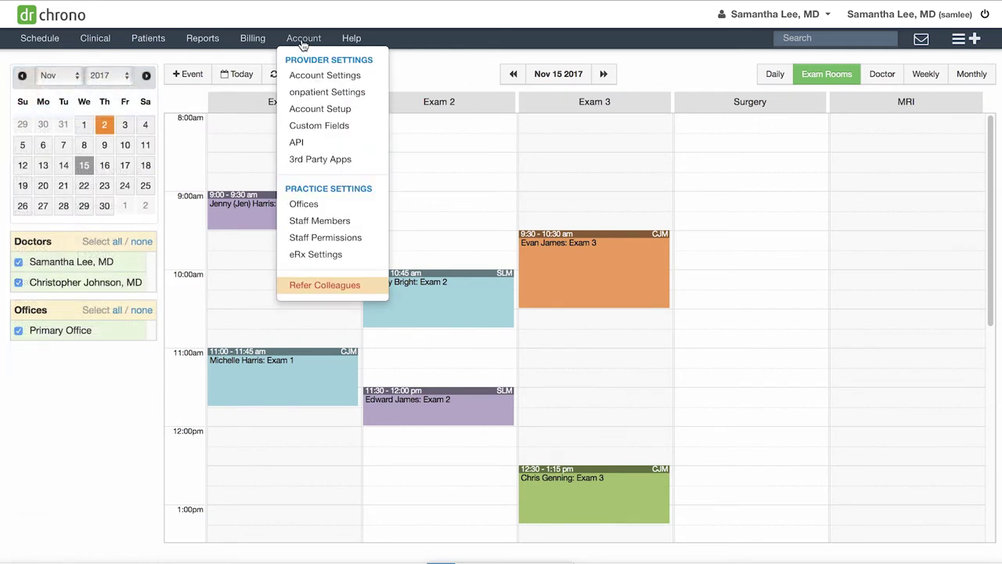
click(371, 75)
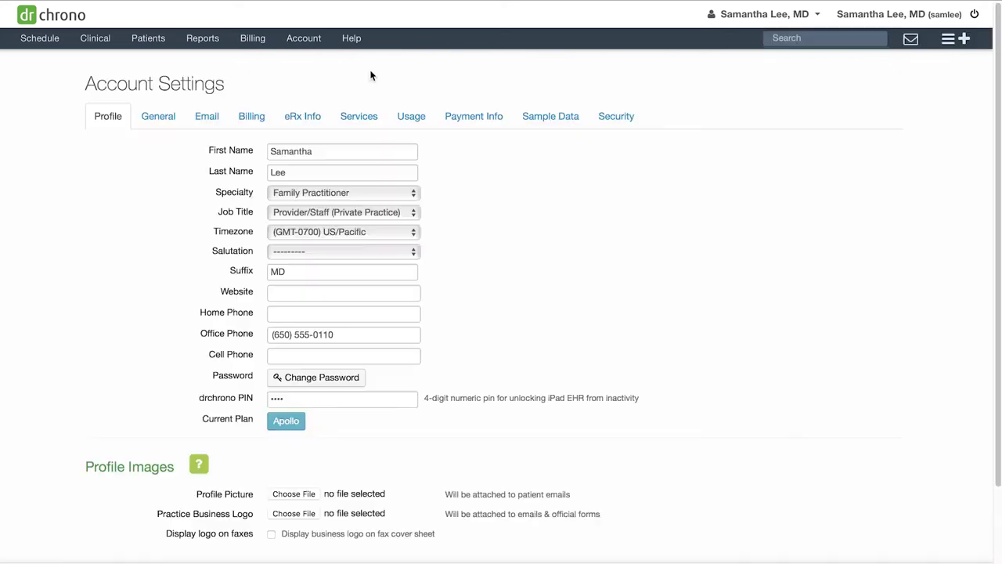
click(155, 117)
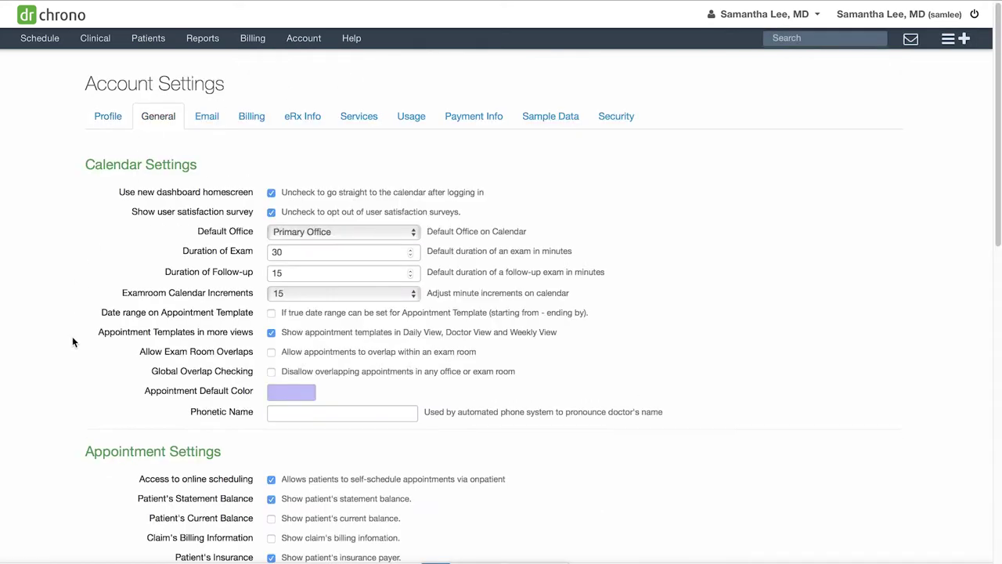
scroll(72, 342, down, 5)
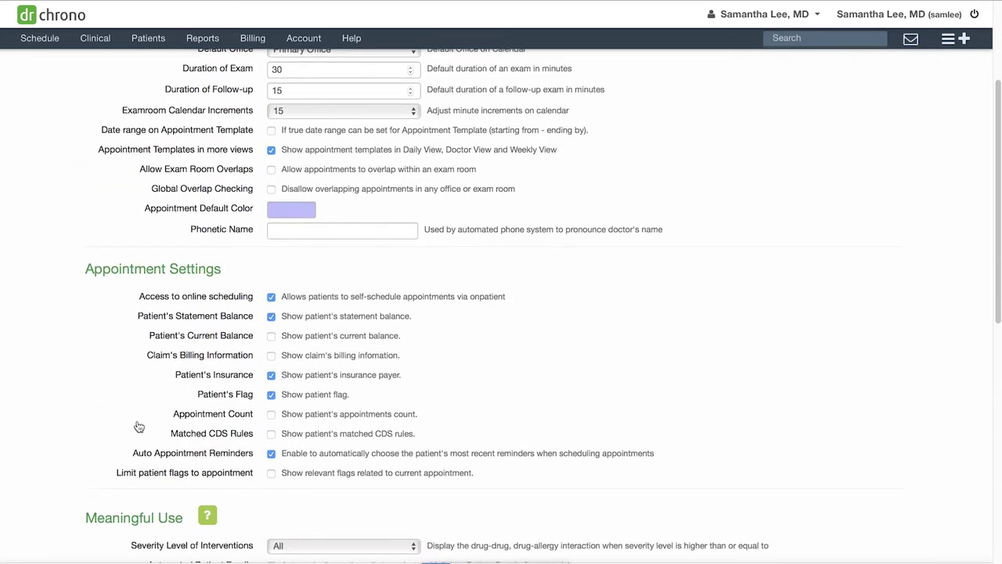
click(271, 455)
click(271, 455)
Save the entire account profile and dismiss the update notice.
scroll(340, 498, down, 15)
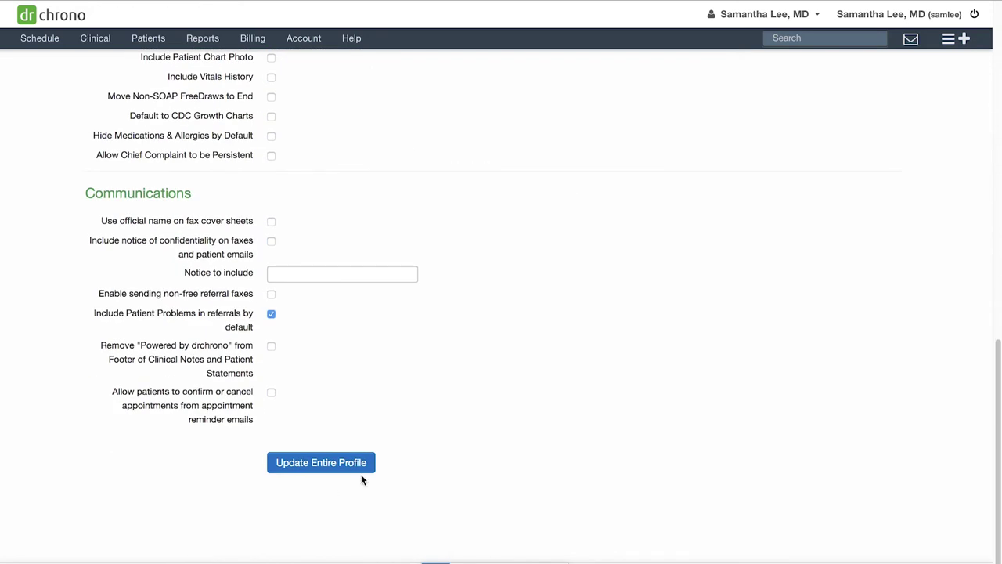
click(367, 468)
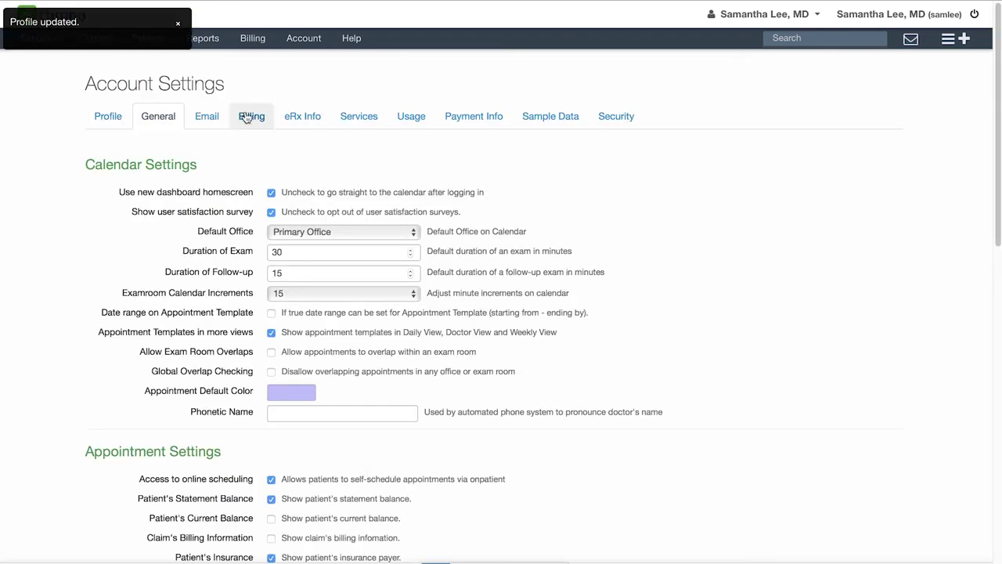
click(178, 25)
click(43, 39)
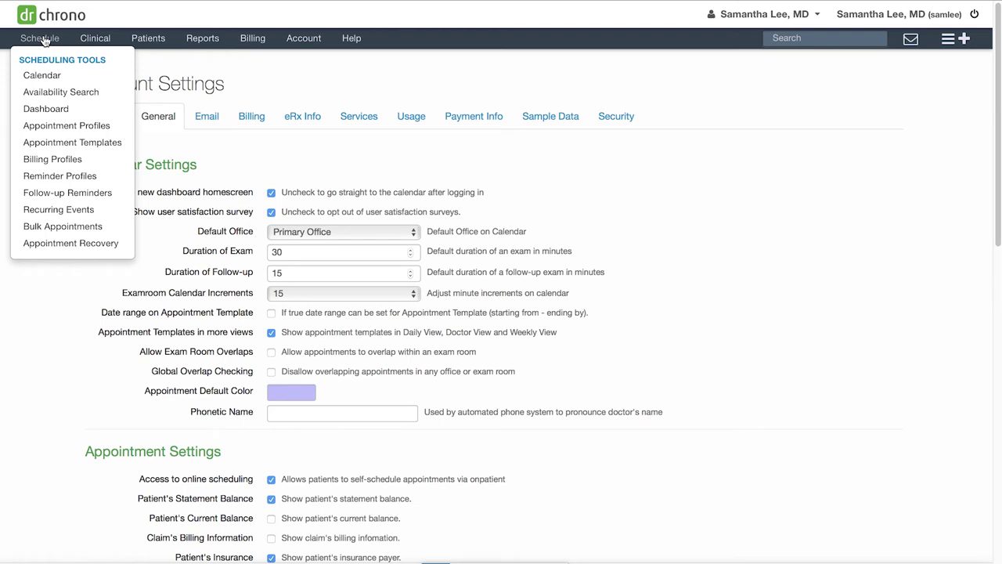
In Follow-up Reminders, delete the extra rows until only Email 14 days and Auto Phone Call 13 days remain.
click(121, 199)
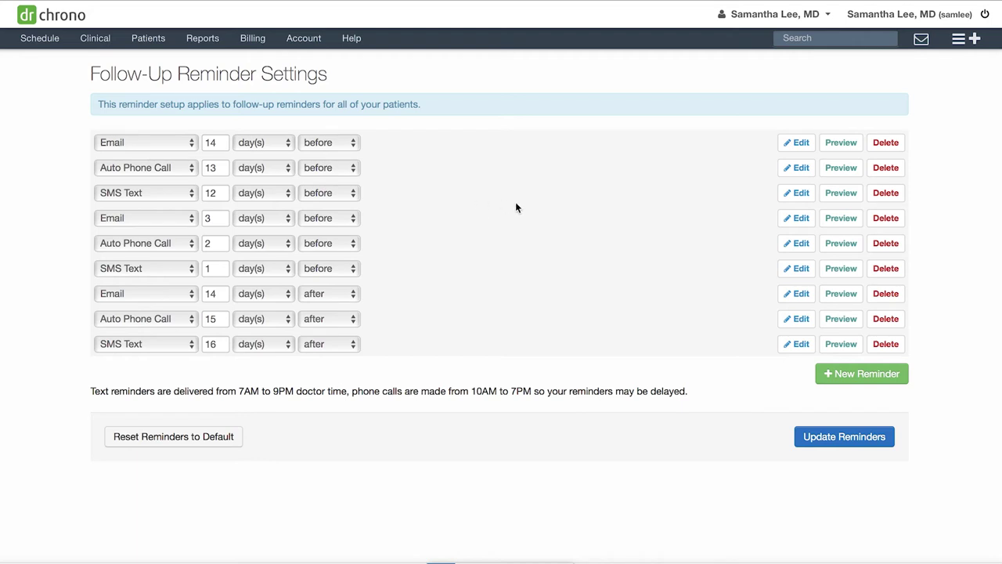
click(888, 195)
click(889, 195)
click(887, 194)
click(887, 194)
click(887, 194)
click(887, 195)
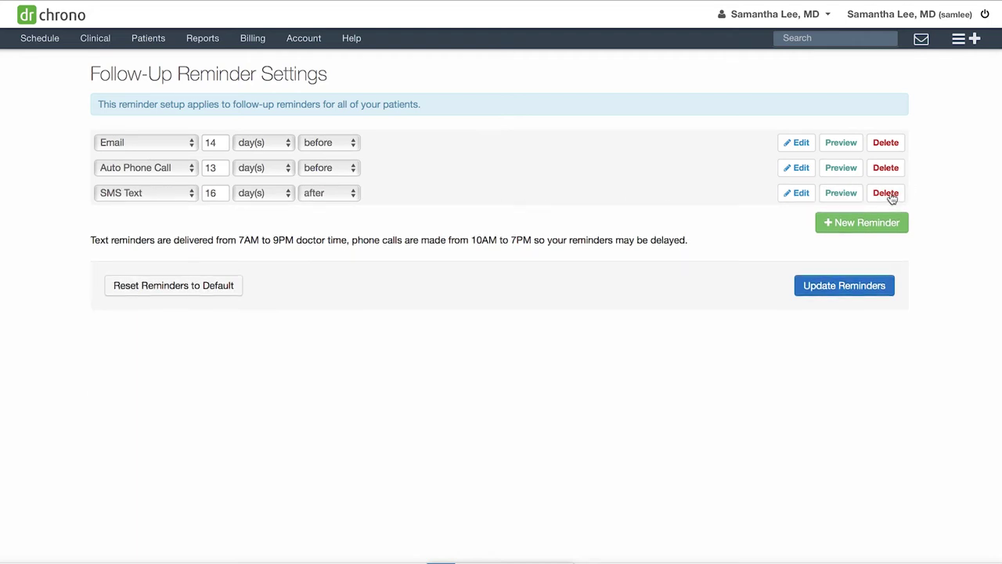
click(887, 194)
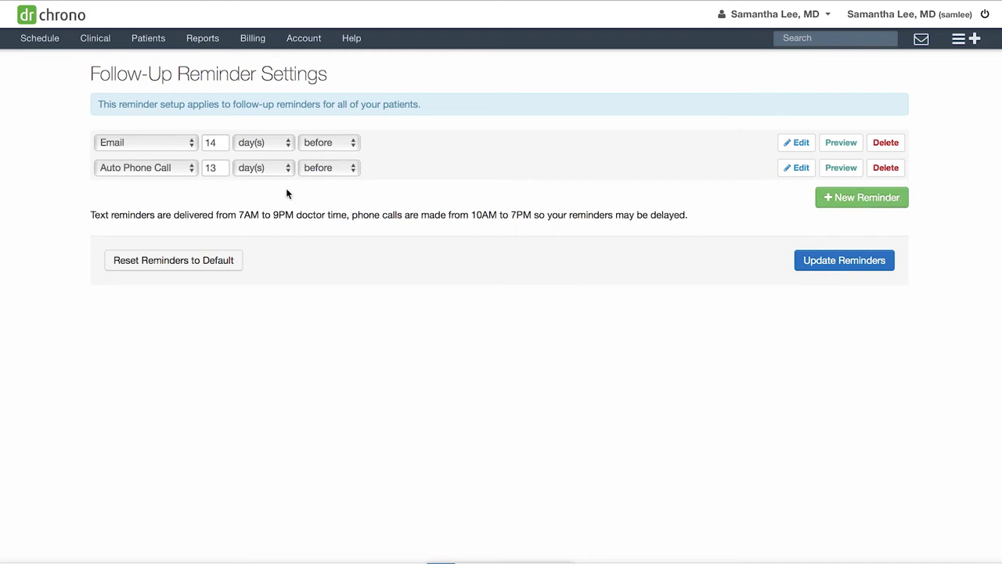
click(221, 141)
Preview the Email follow-up message and change the second reminder to SMS Text.
click(852, 143)
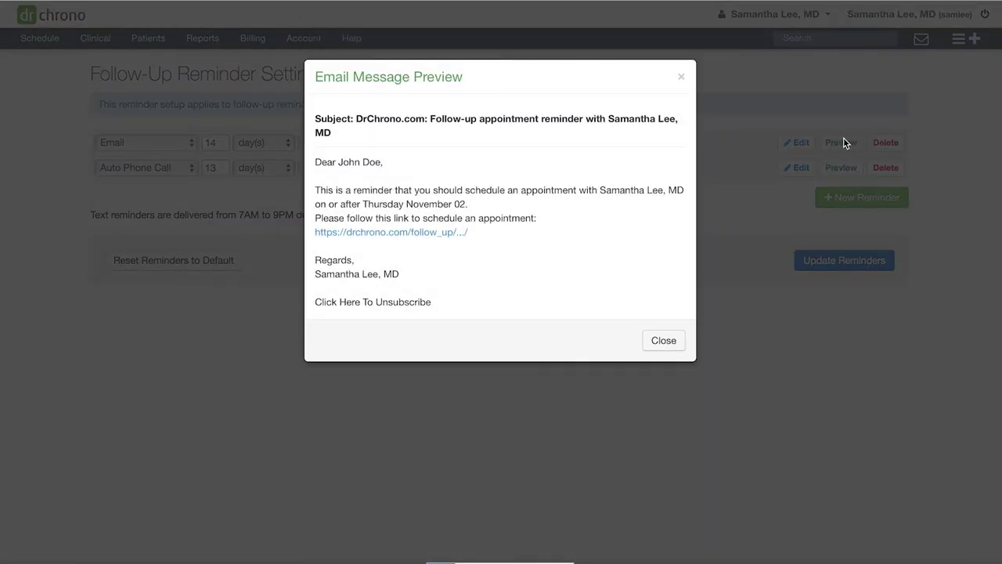
click(683, 78)
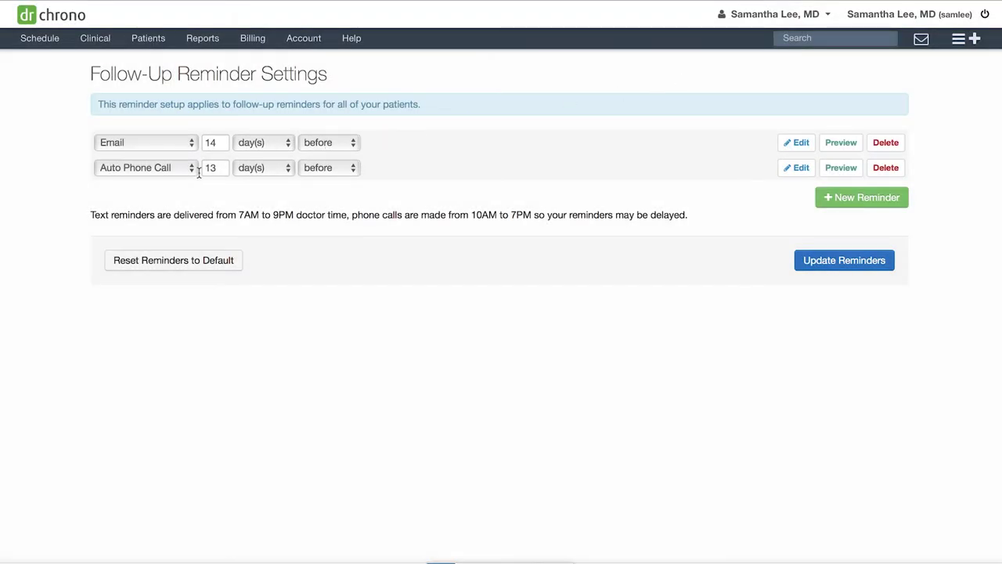
click(170, 168)
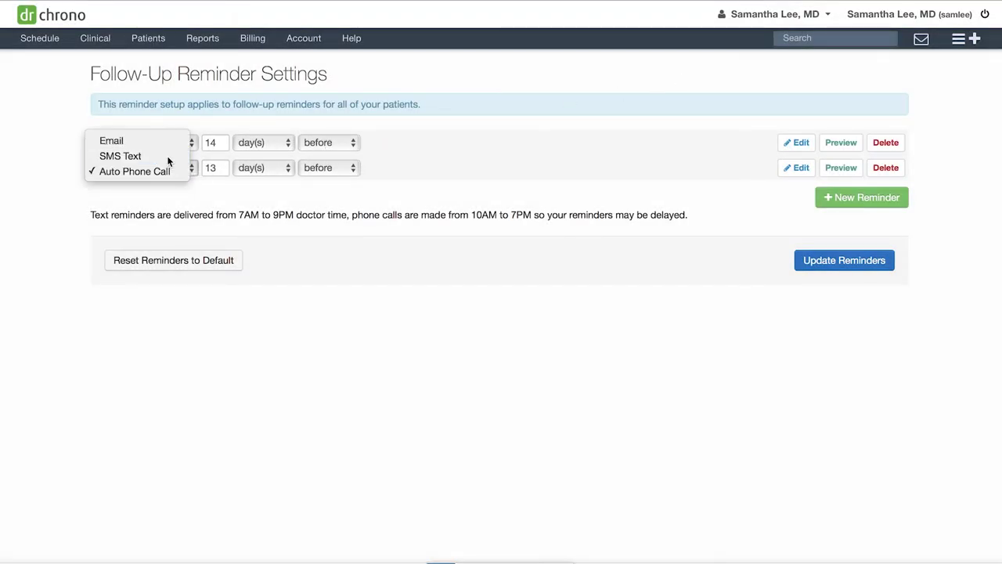
click(167, 159)
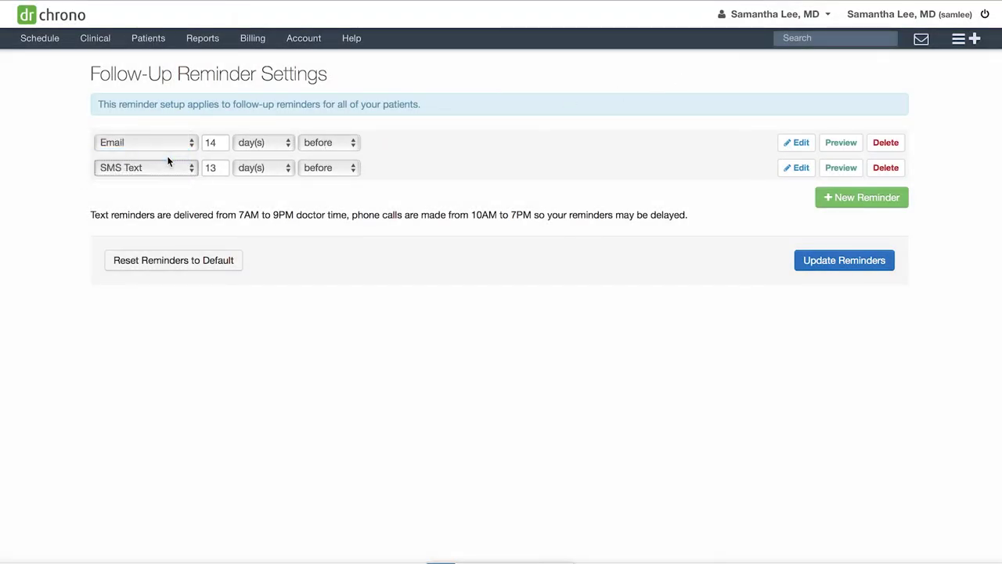
Preview the SMS Text message and save the follow-up reminders with Update Reminders.
click(843, 167)
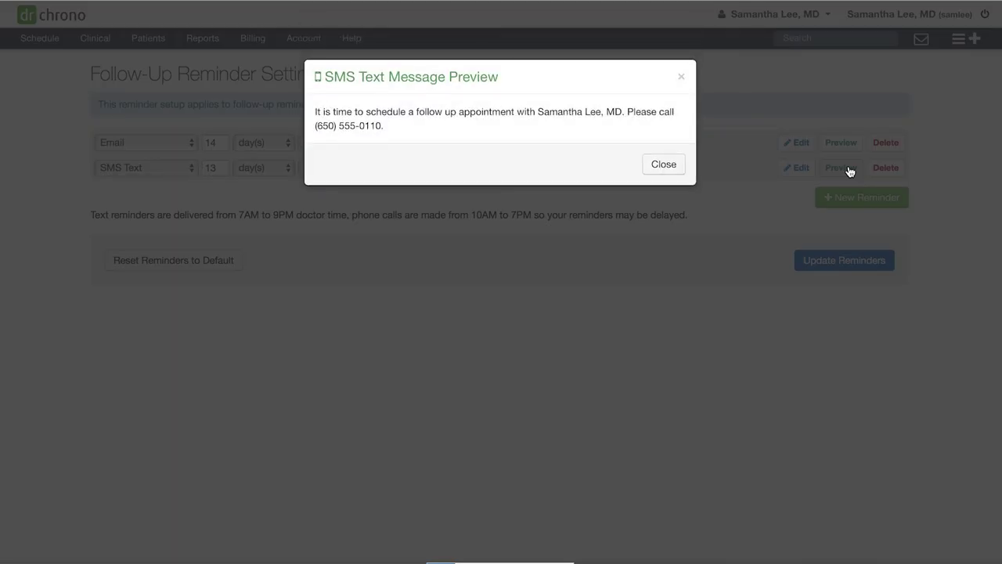
click(681, 77)
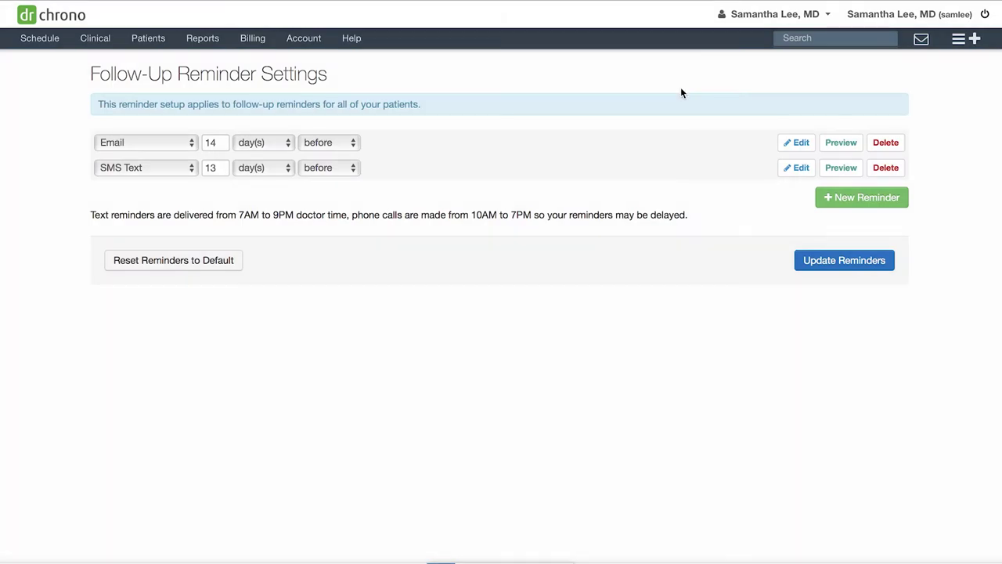
click(835, 262)
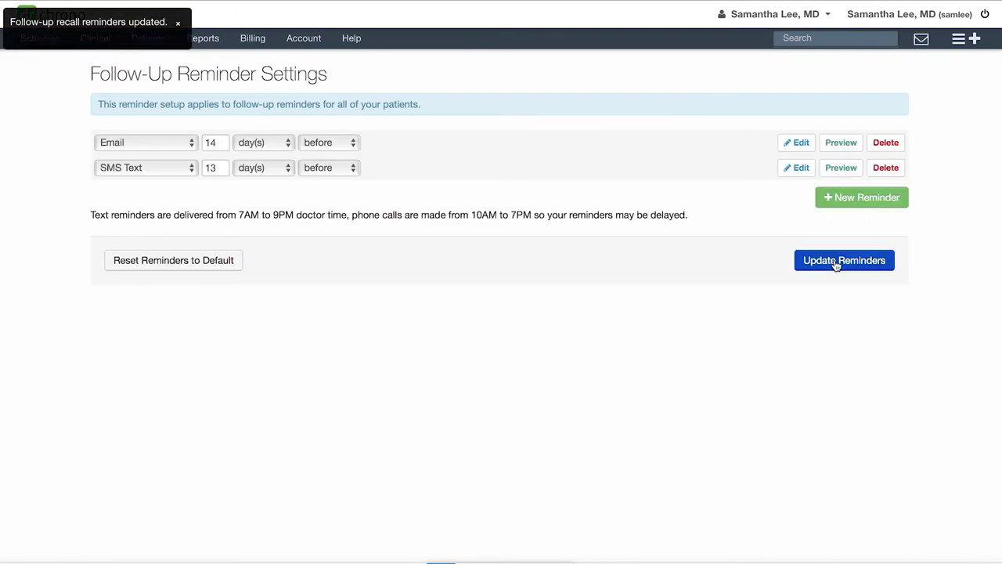
click(178, 23)
Open the 2:30 PM Exam 2 appointment and turn on Arrange a Follow-up Reminder.
click(47, 39)
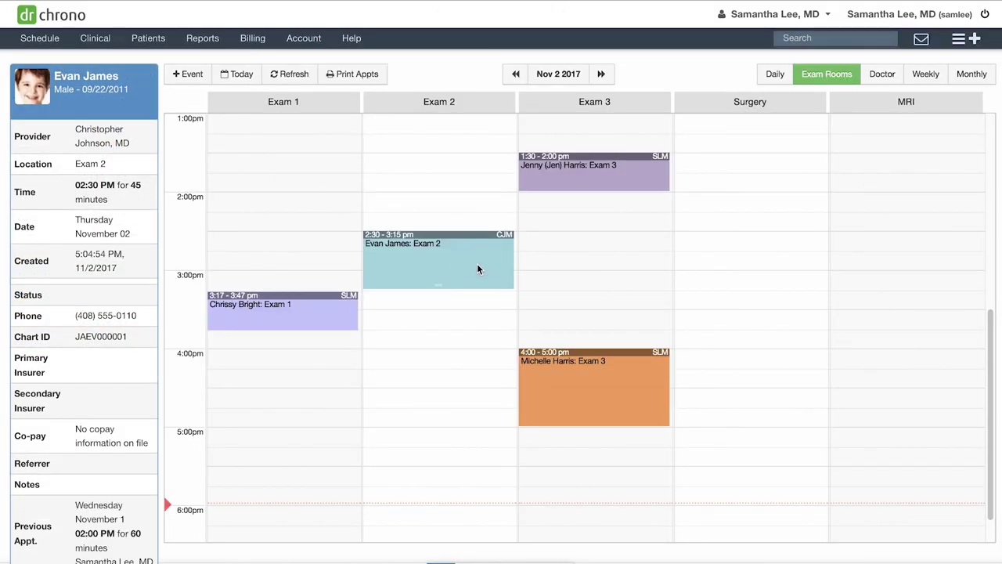
click(477, 263)
scroll(464, 309, down, 2)
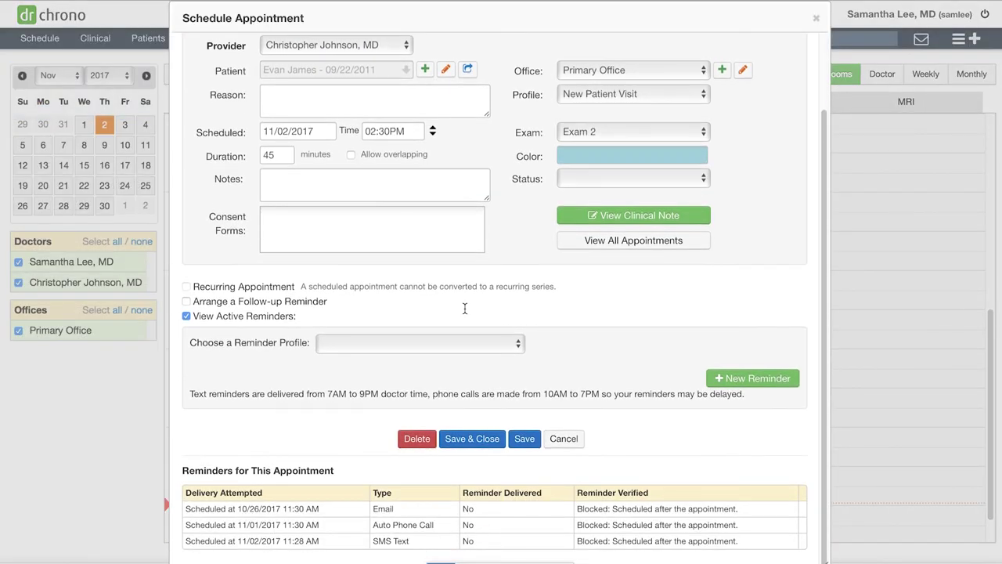
click(187, 303)
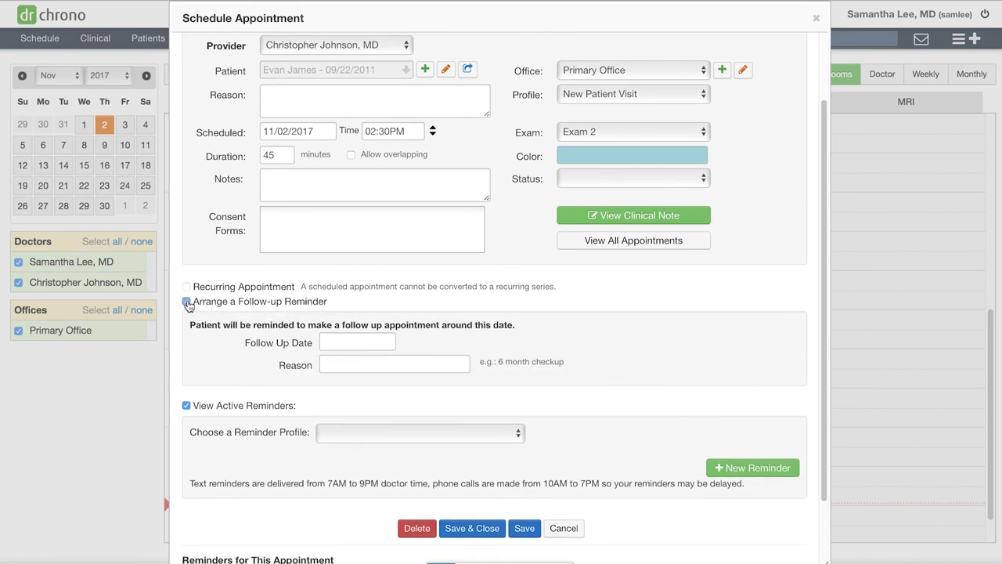
Set the follow-up reminder date to March 12, 2018.
click(371, 343)
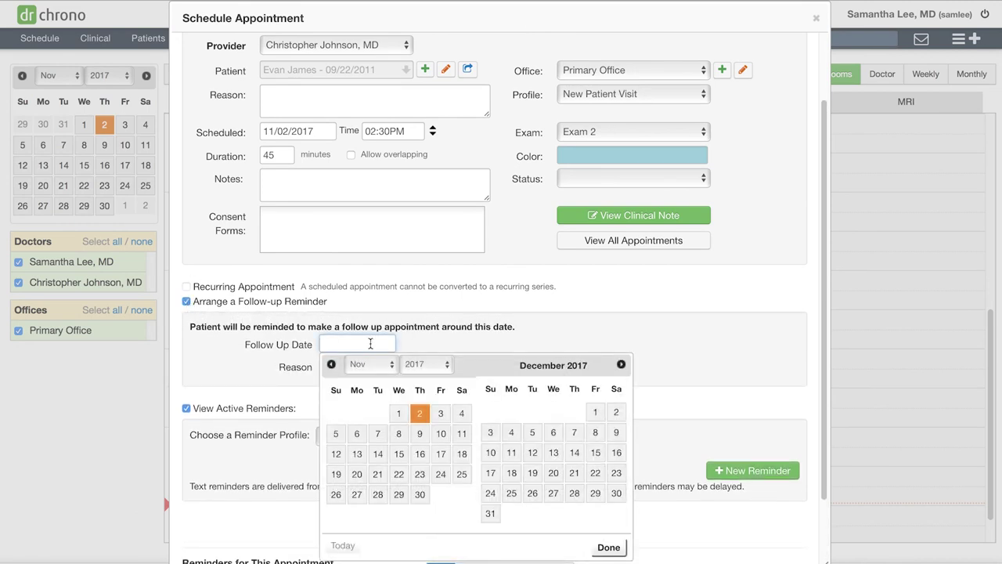
click(372, 364)
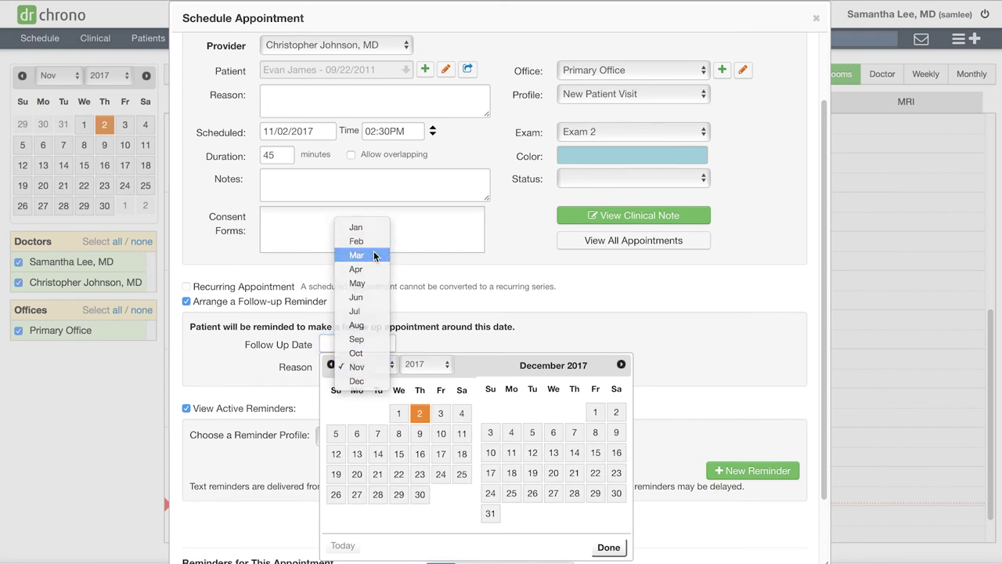
click(374, 254)
click(423, 366)
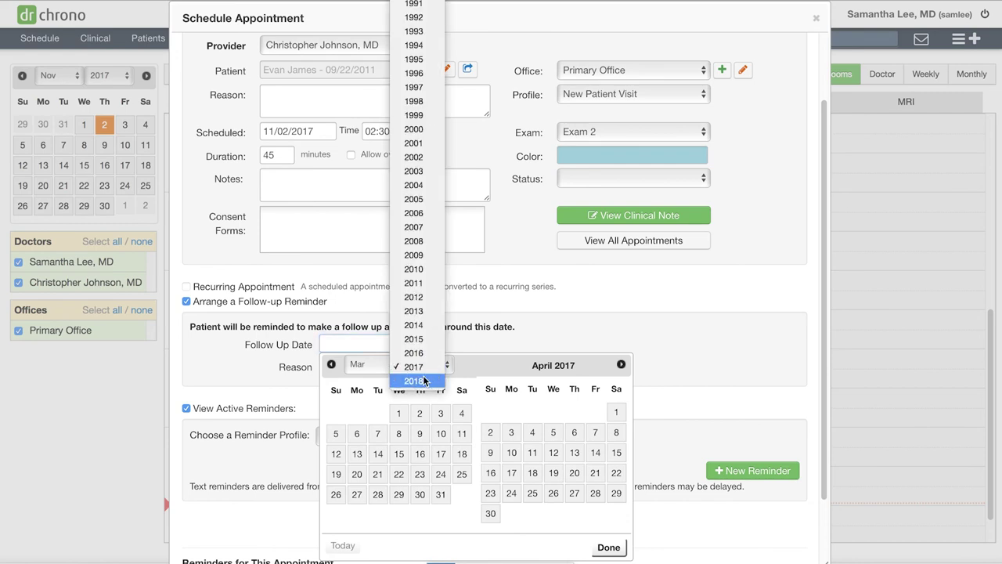
click(417, 381)
click(359, 454)
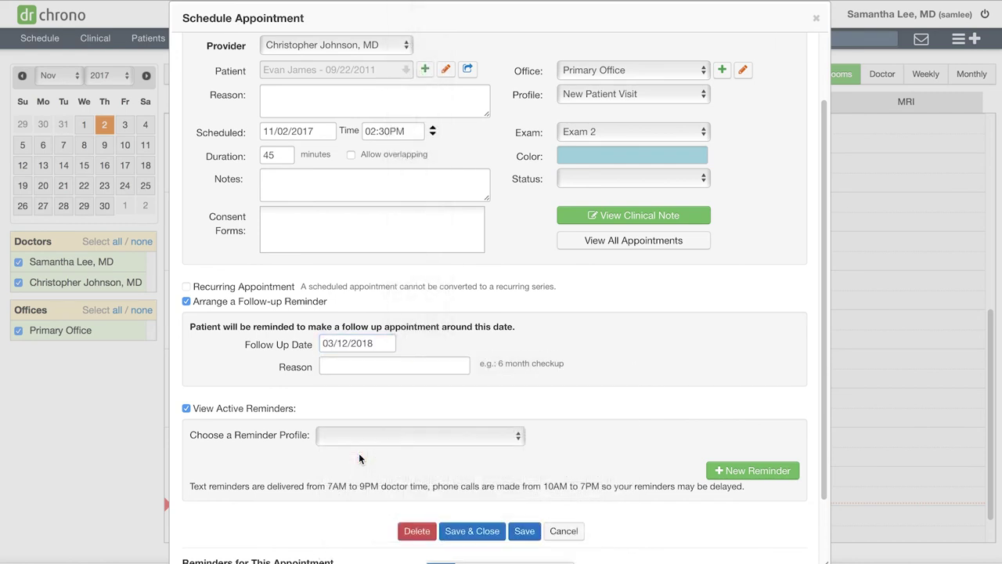
Enter the follow-up reason '4 month follow up' and save the appointment.
click(399, 362)
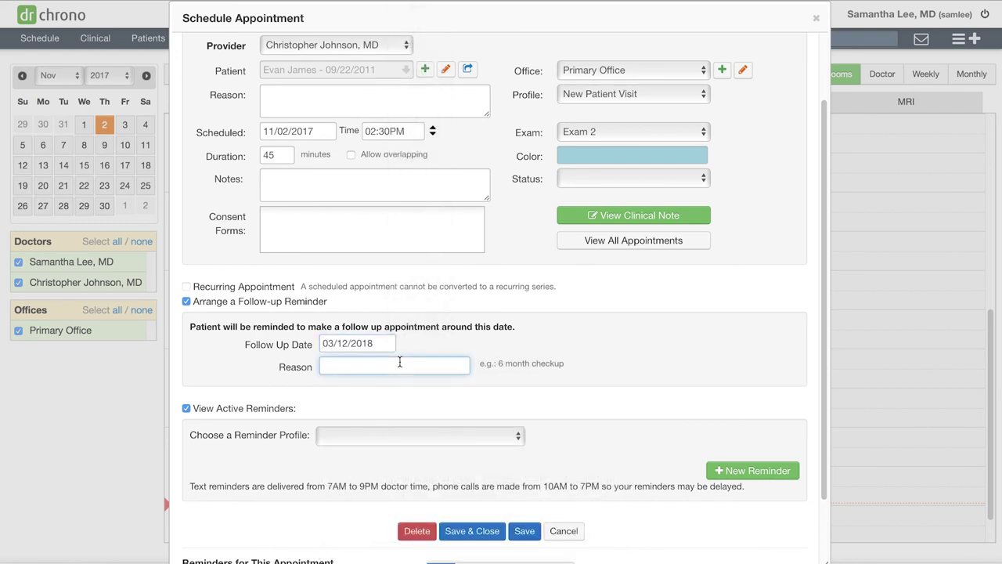
text(4 month follow up)
click(525, 533)
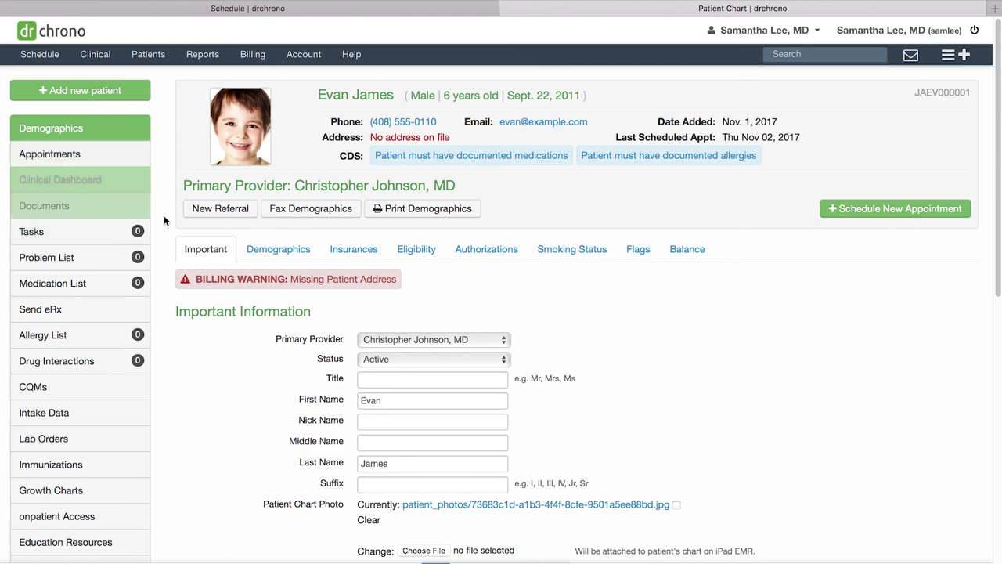
Confirm the chart's Follow-up Date of 03/12/2018 and save the patient's demographics.
scroll(637, 490, down, 10)
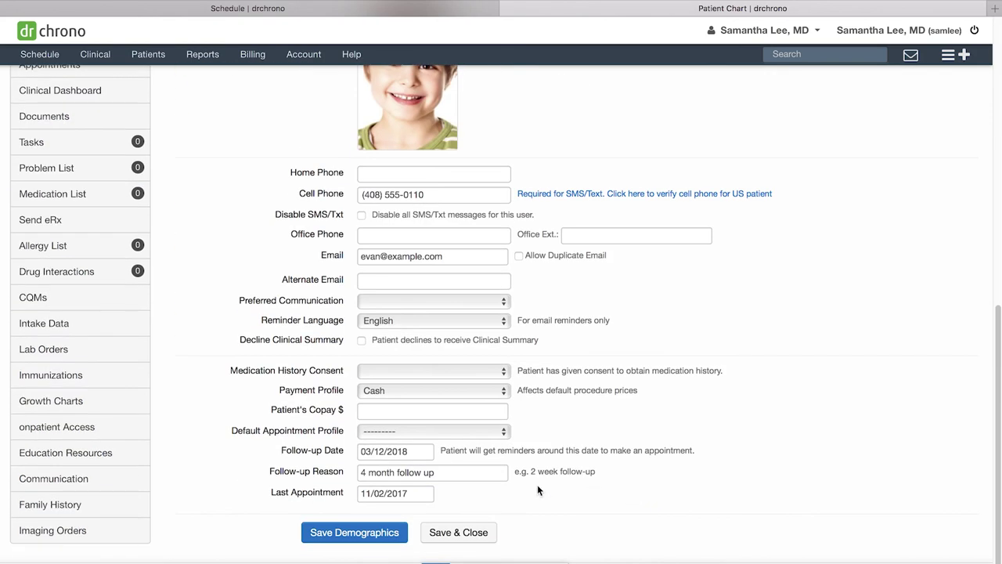
click(423, 453)
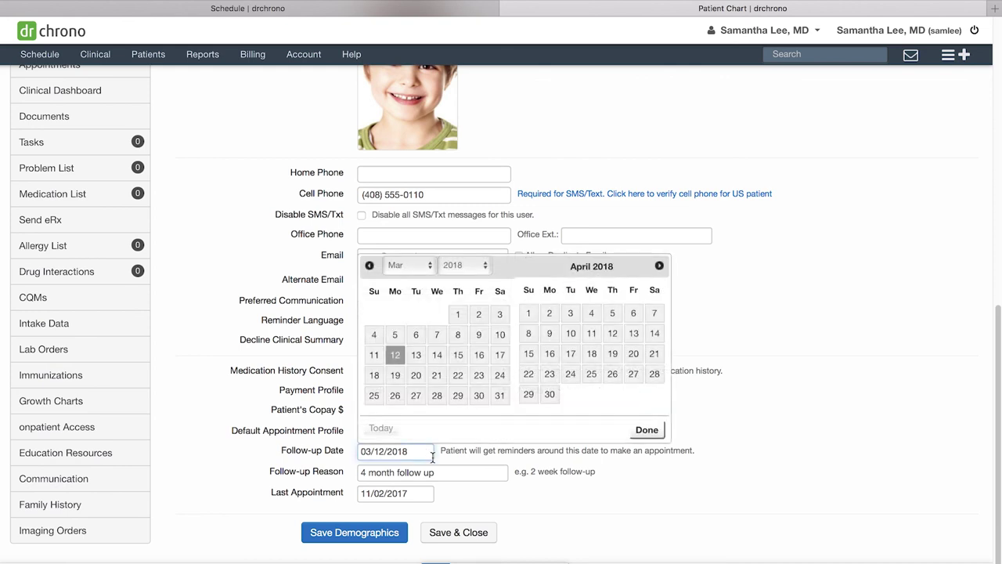
click(452, 473)
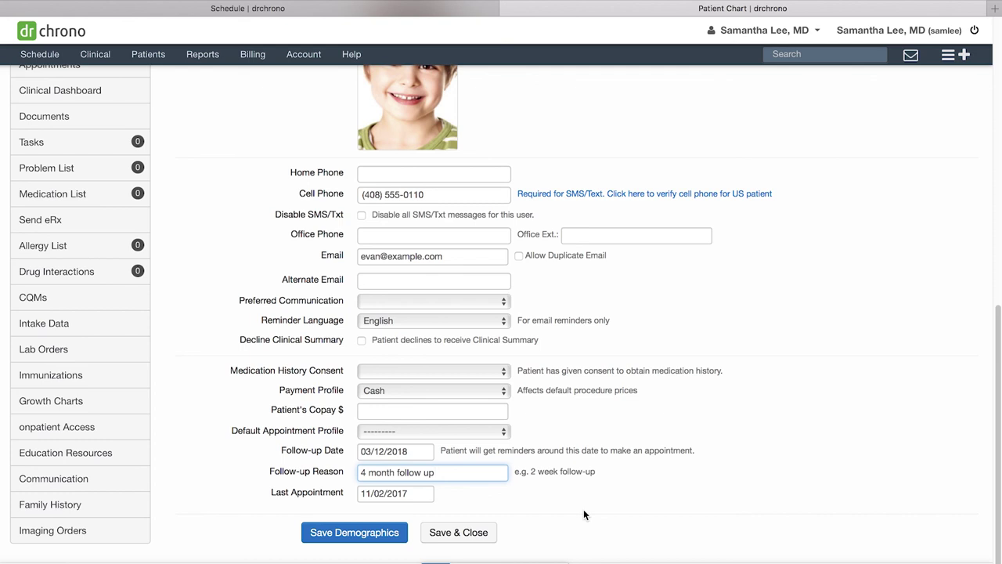
click(395, 532)
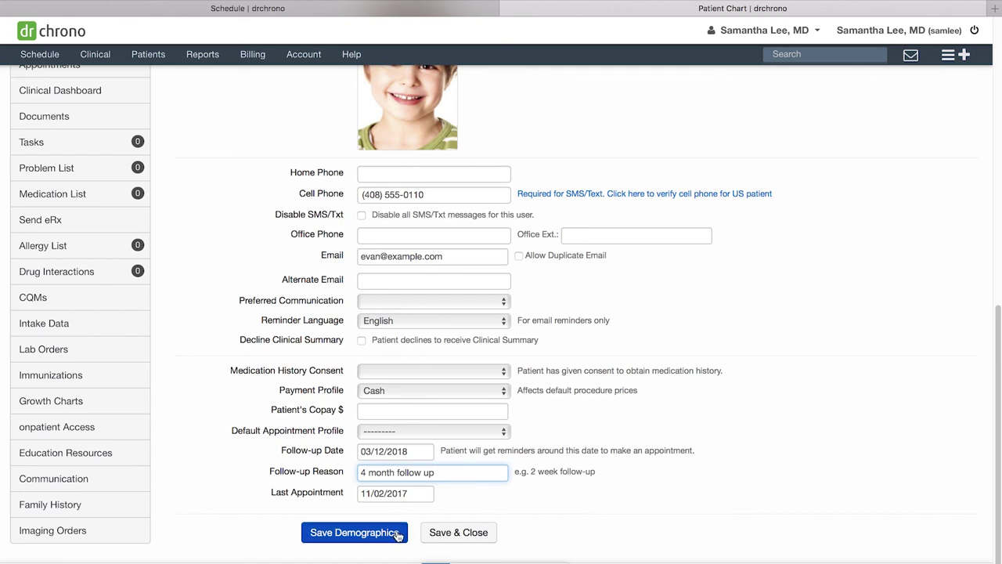